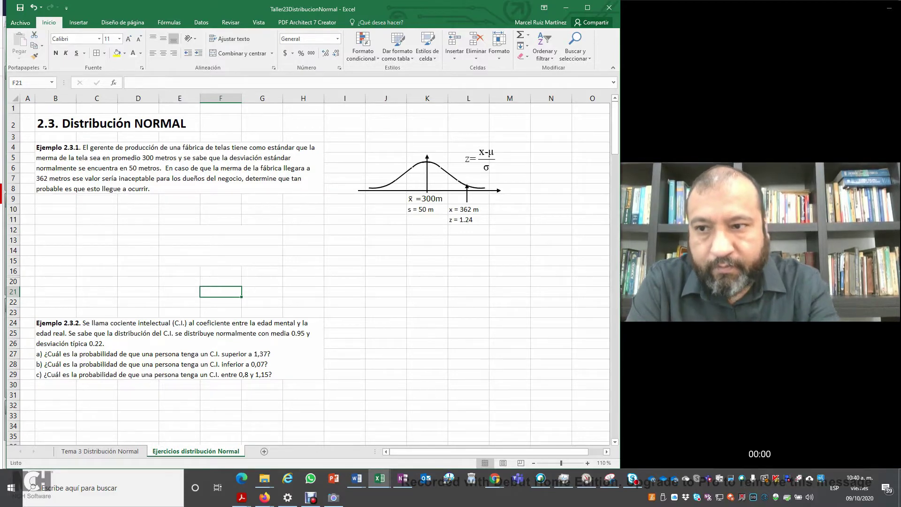
# Insert 'o más' after '362 metros' in the Ejemplo 2.3.1 statement in B4
pyautogui.click(178, 167)
pyautogui.doubleClick(71, 179)
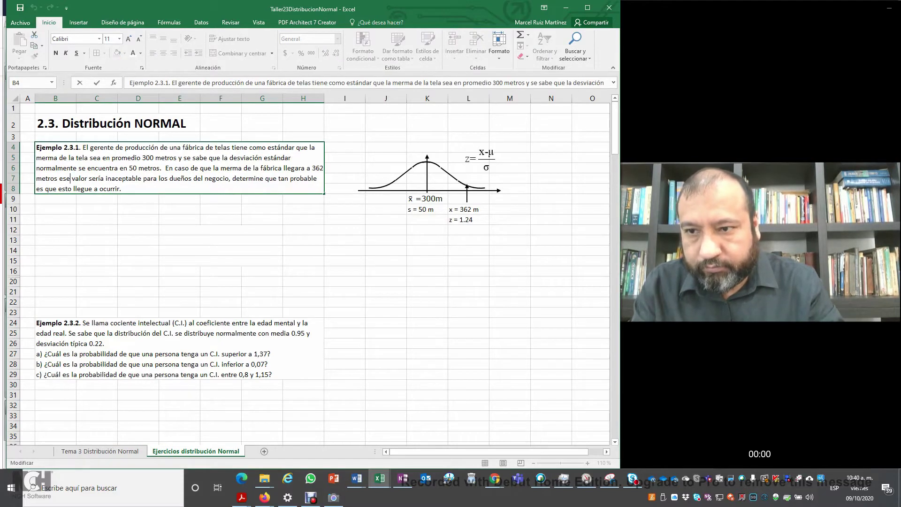
pyautogui.write('o más')
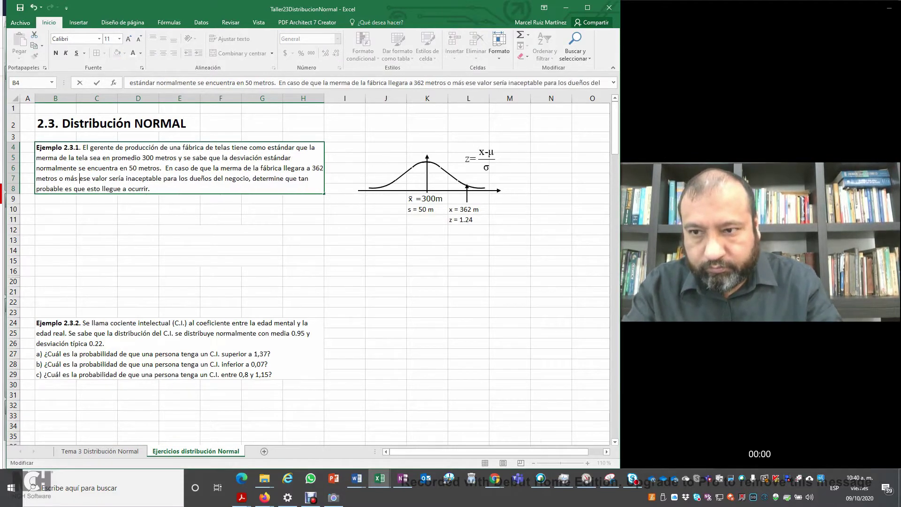
pyautogui.press('Return')
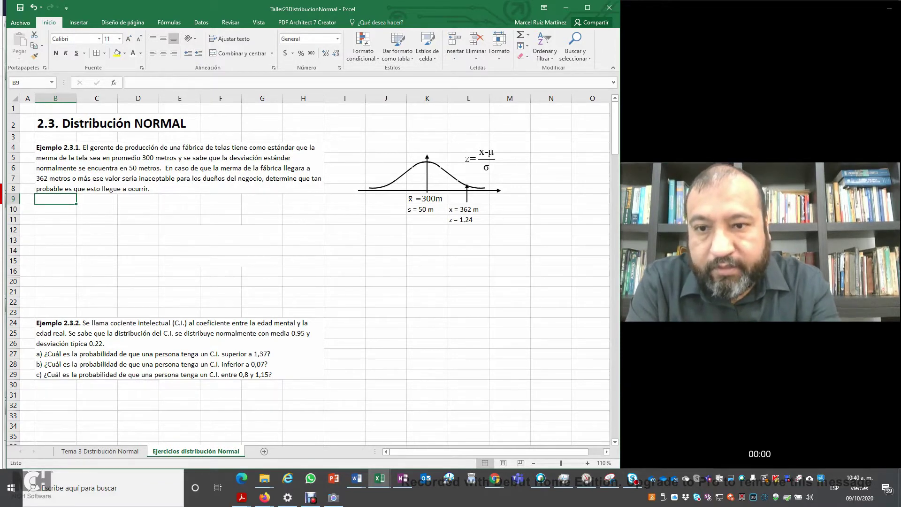
# Make the 'z = 1.24' label in L11 invisible, leaving the x̄, s and x labels
pyautogui.click(138, 219)
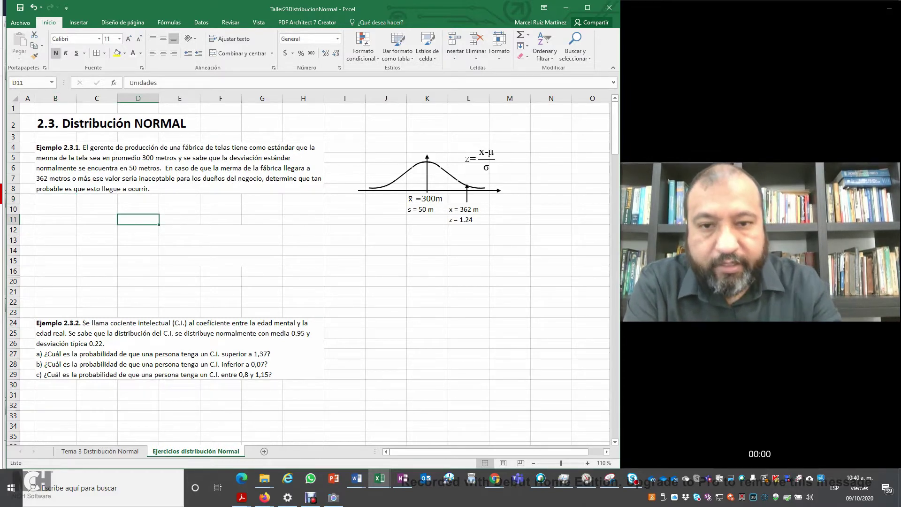
pyautogui.moveTo(345, 136); pyautogui.dragTo(517, 242)
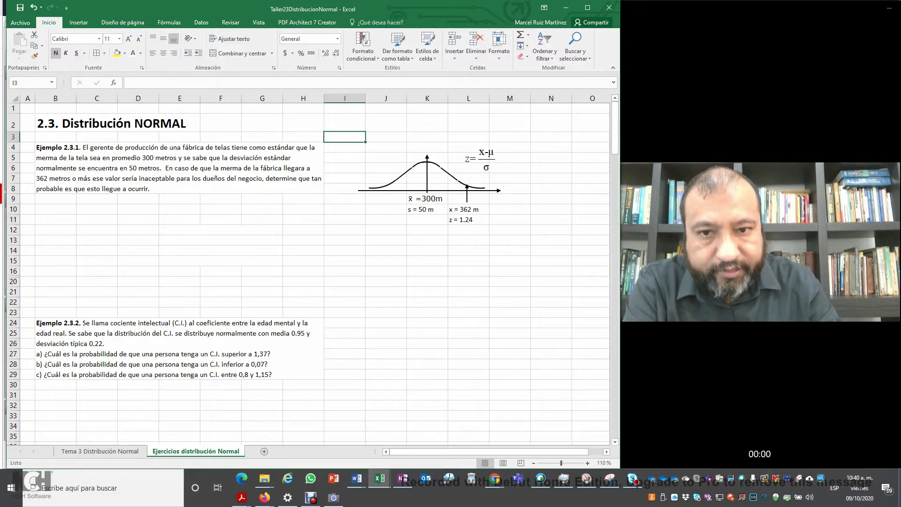
pyautogui.click(510, 271)
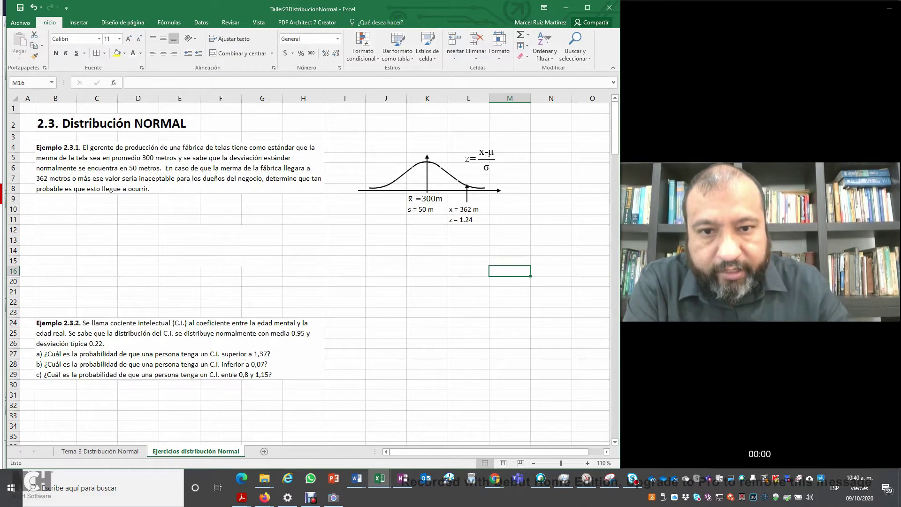
pyautogui.click(428, 199)
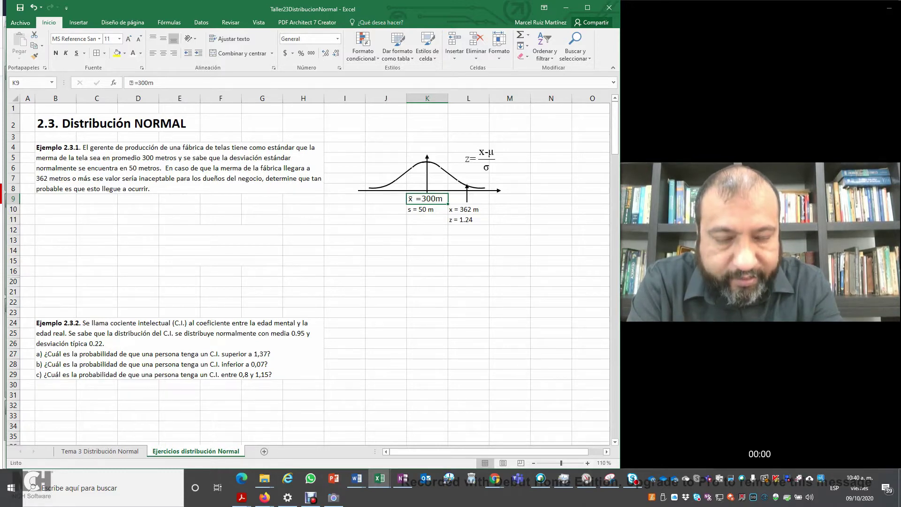
pyautogui.click(428, 210)
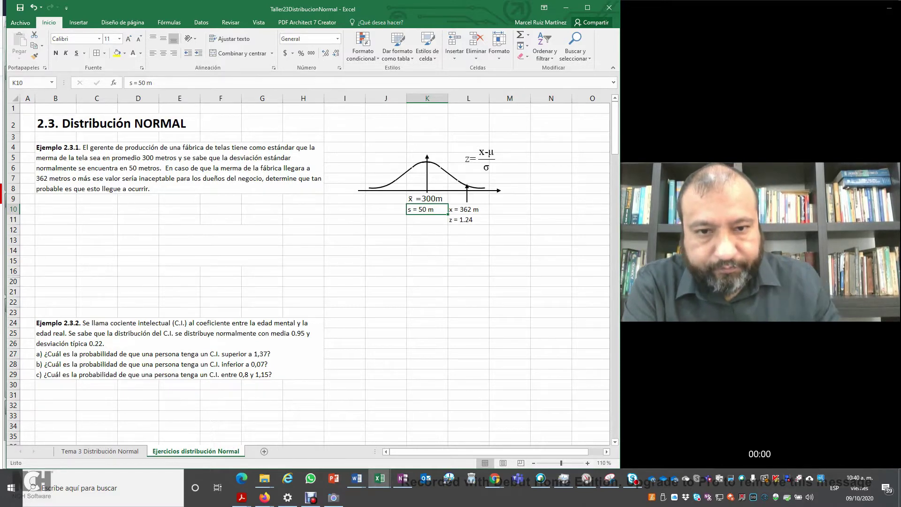
pyautogui.press('Right')
pyautogui.press('Down')
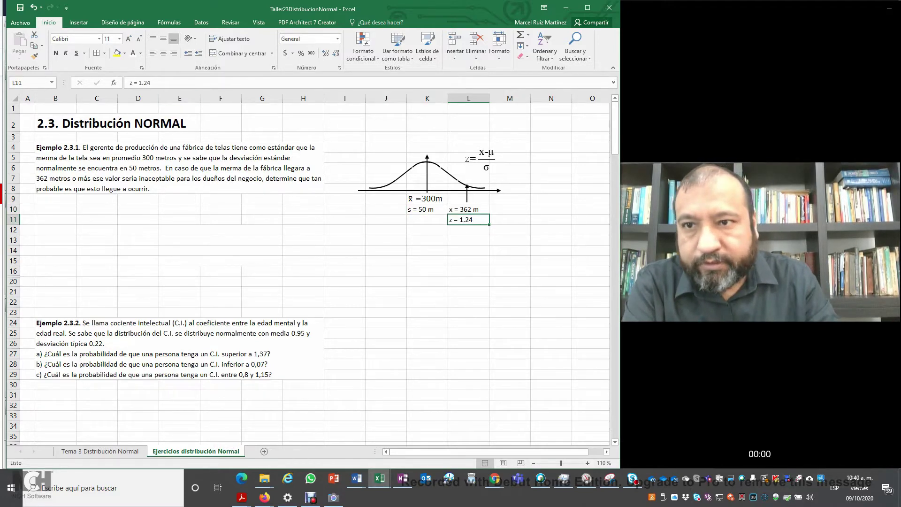
pyautogui.click(133, 53)
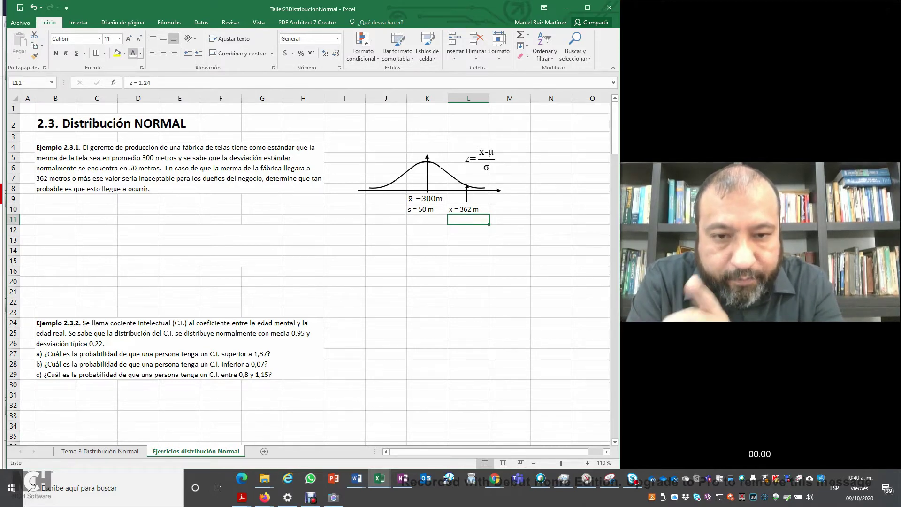
pyautogui.click(469, 209)
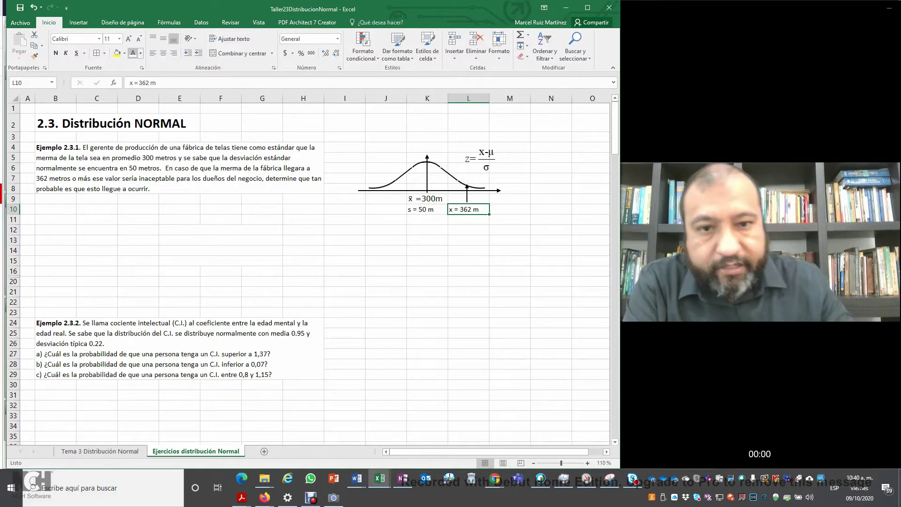
pyautogui.click(481, 159)
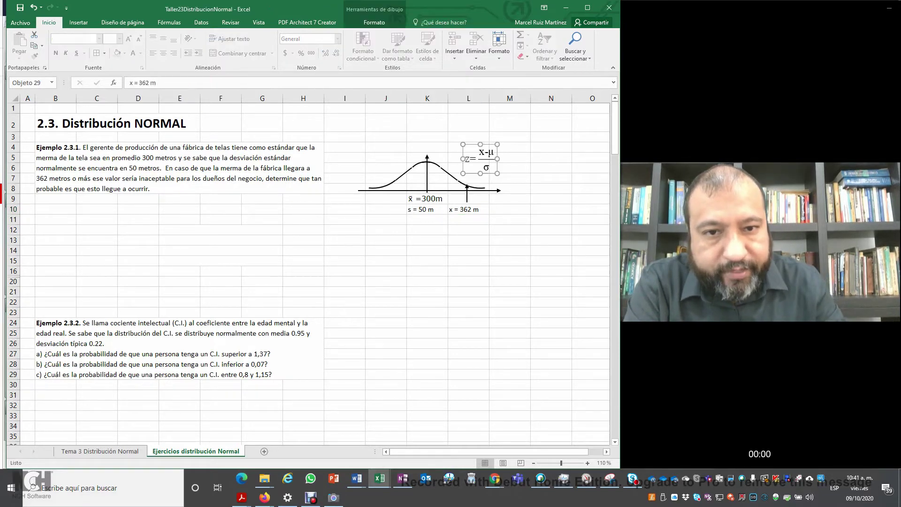
pyautogui.click(551, 188)
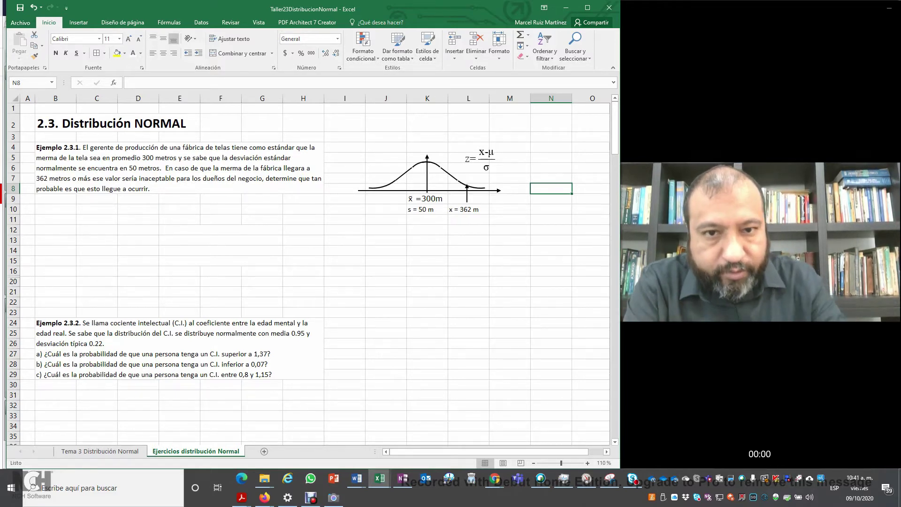
# Turn the text in B10:G15 black to reveal the Símbolo/Valor/Unidades/Descripción table
pyautogui.moveTo(469, 147); pyautogui.dragTo(510, 179)
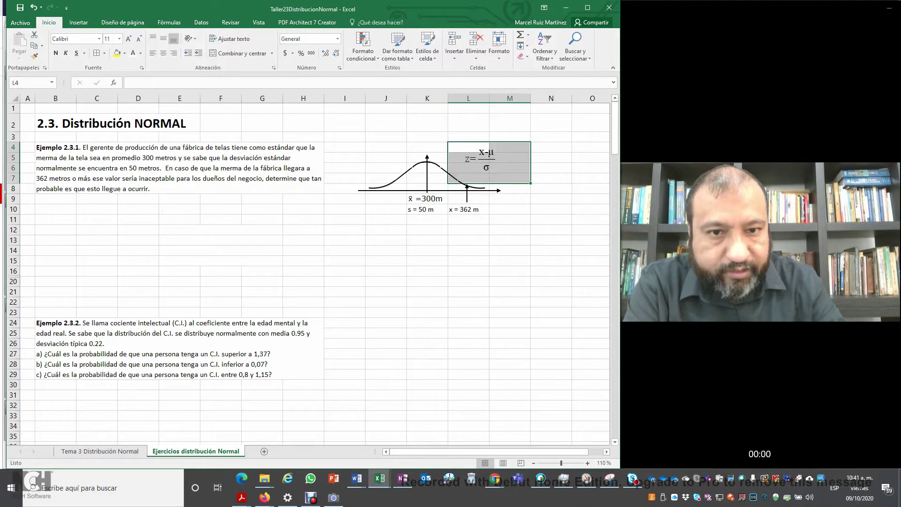
pyautogui.click(551, 178)
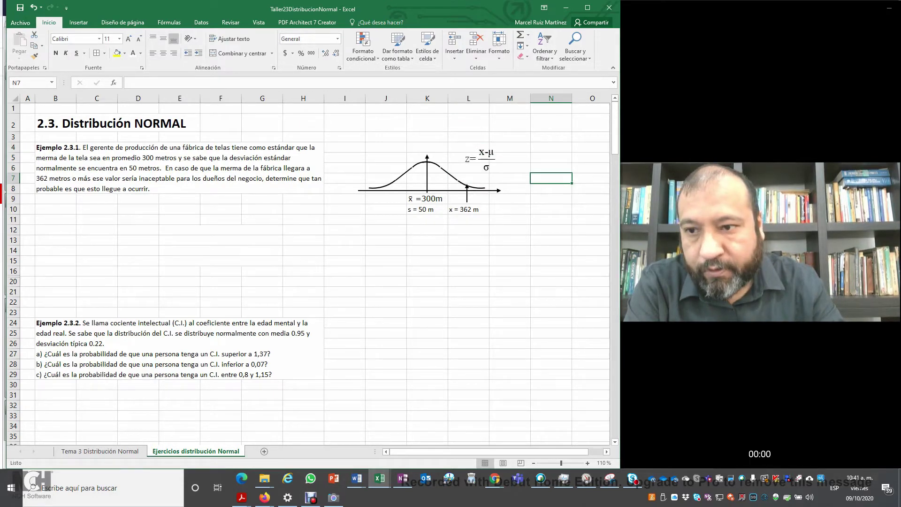
pyautogui.click(55, 209)
pyautogui.moveTo(55, 209)
pyautogui.mouseDown()
pyautogui.moveTo(97, 209)
pyautogui.moveTo(262, 260)
pyautogui.moveTo(262, 271)
pyautogui.moveTo(262, 261)
pyautogui.mouseUp()
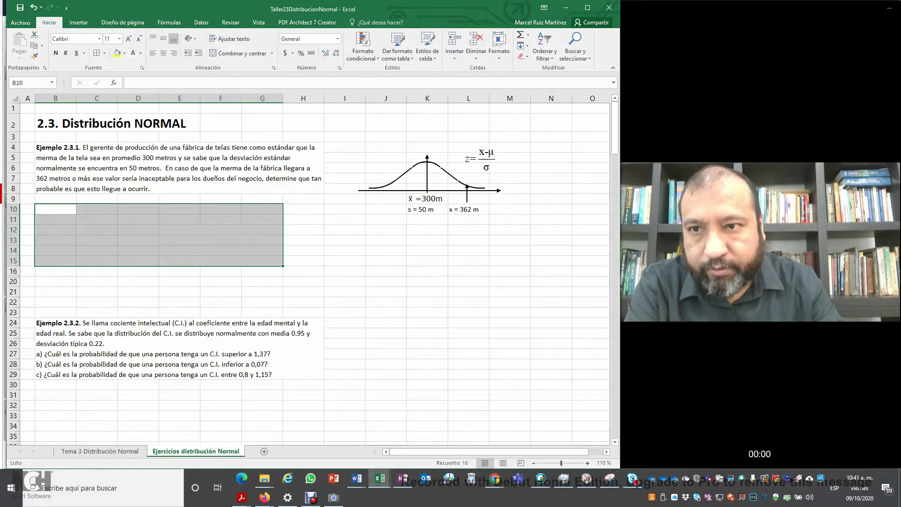
pyautogui.click(141, 53)
pyautogui.click(141, 68)
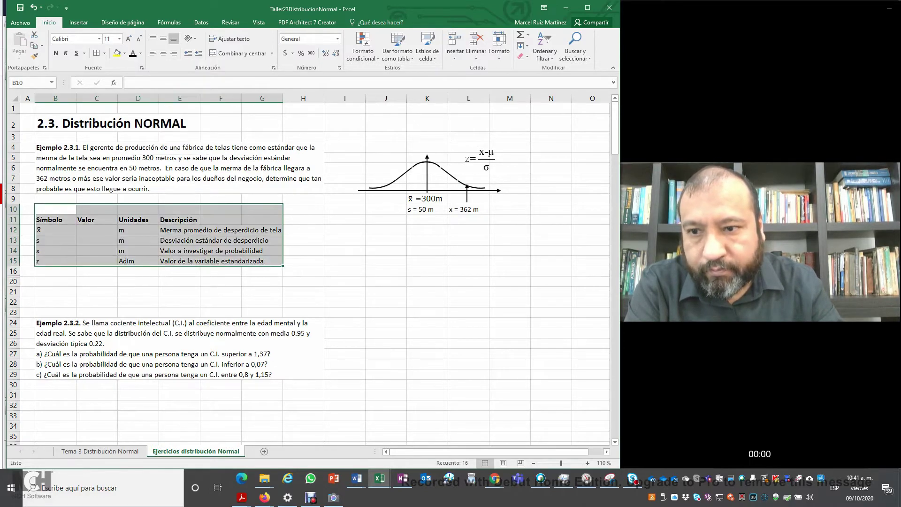
pyautogui.click(138, 209)
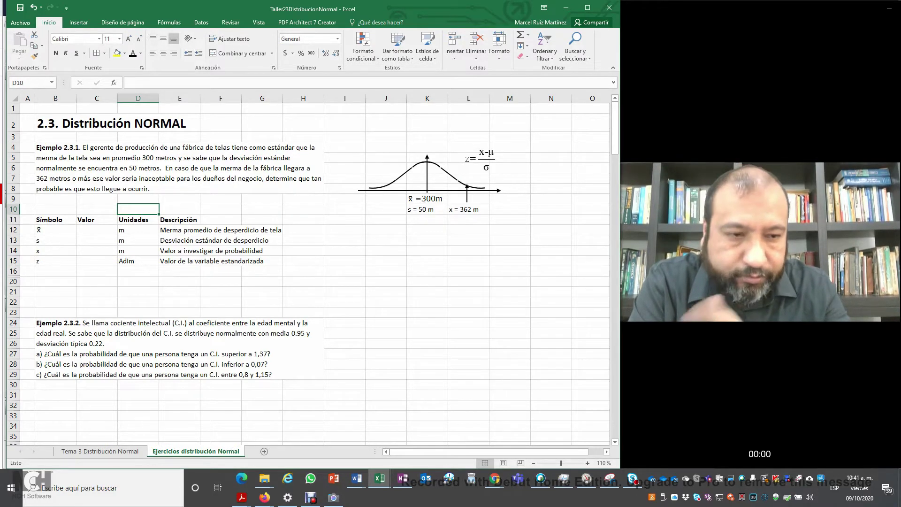
# Enter 300, 50 and 362 in C12:C14 for x̄, s and x
pyautogui.click(96, 230)
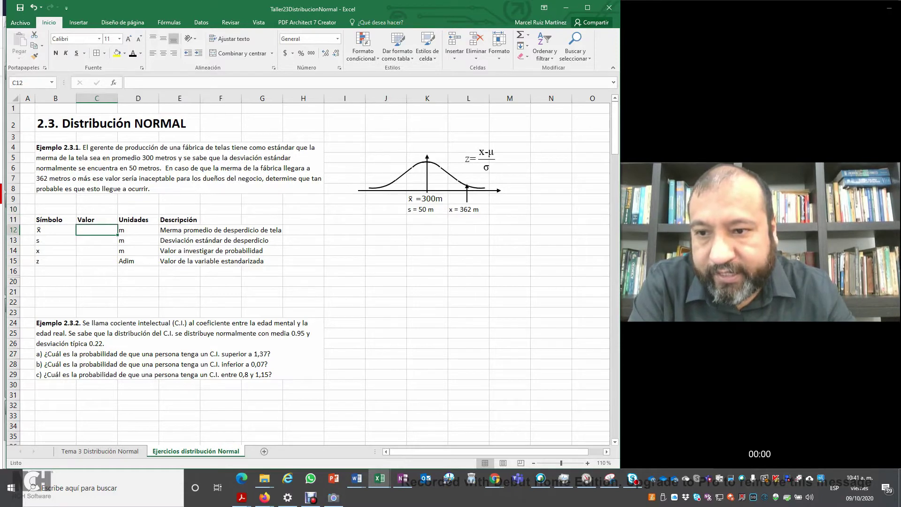
pyautogui.write('300')
pyautogui.press('Return')
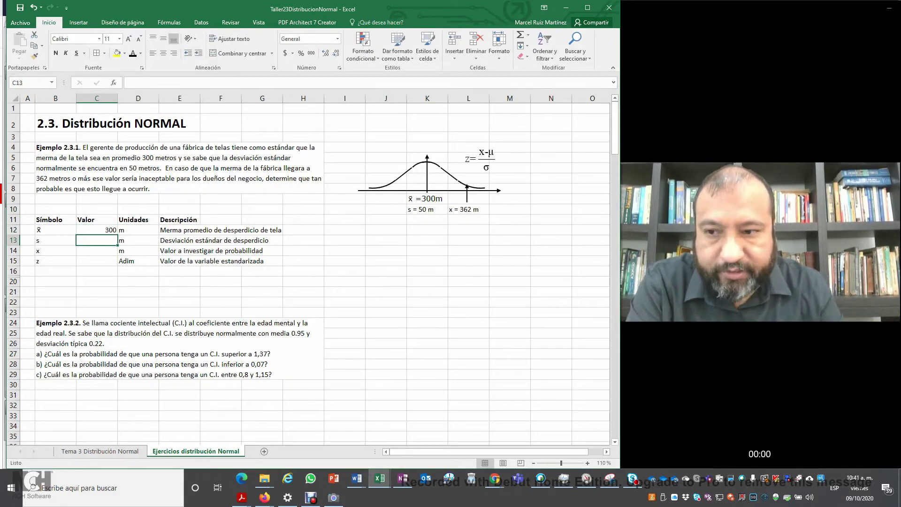
pyautogui.write('50')
pyautogui.press('Return')
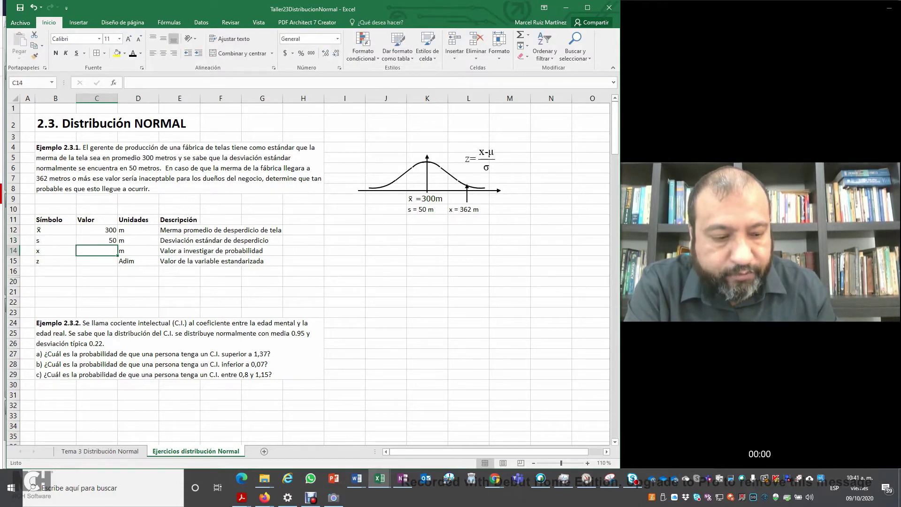
pyautogui.write('362')
pyautogui.press('Return')
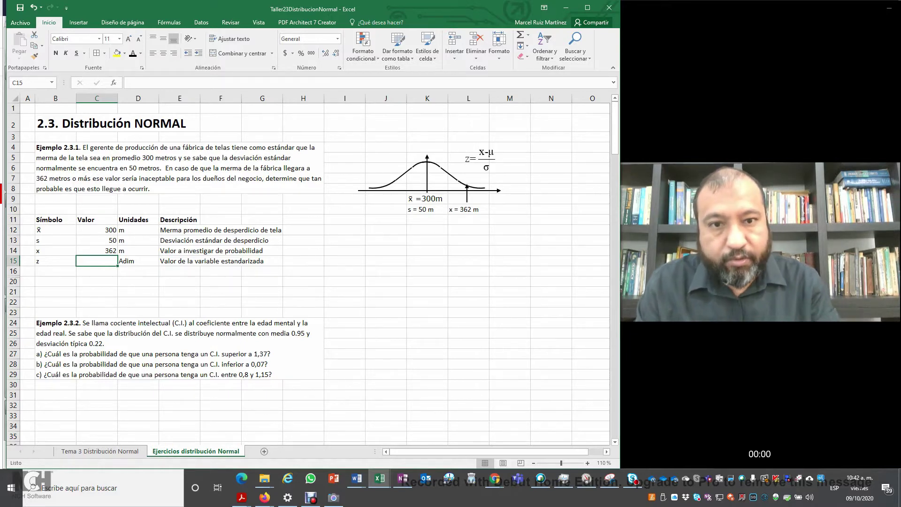
# Enter =(C14-C12)/C13 in C15 so z evaluates to 1.24
pyautogui.click(481, 159)
pyautogui.click(509, 168)
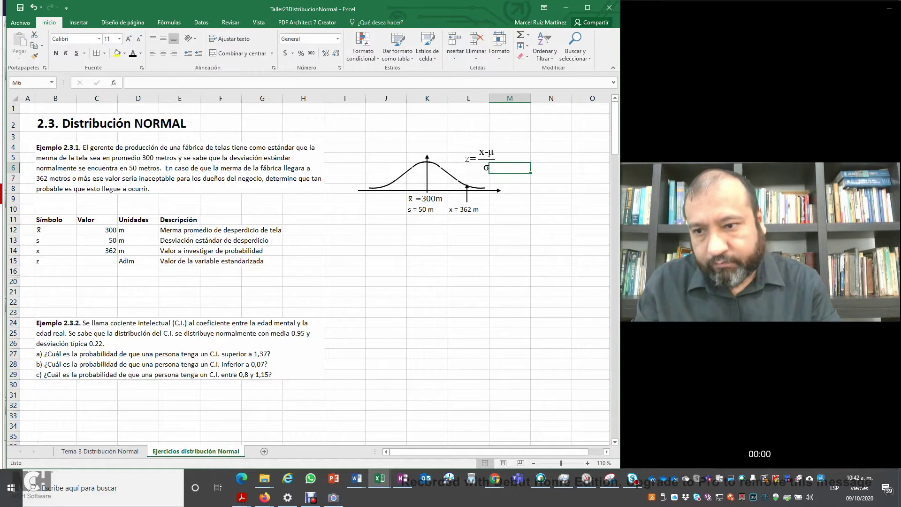
pyautogui.click(97, 261)
pyautogui.write('=')
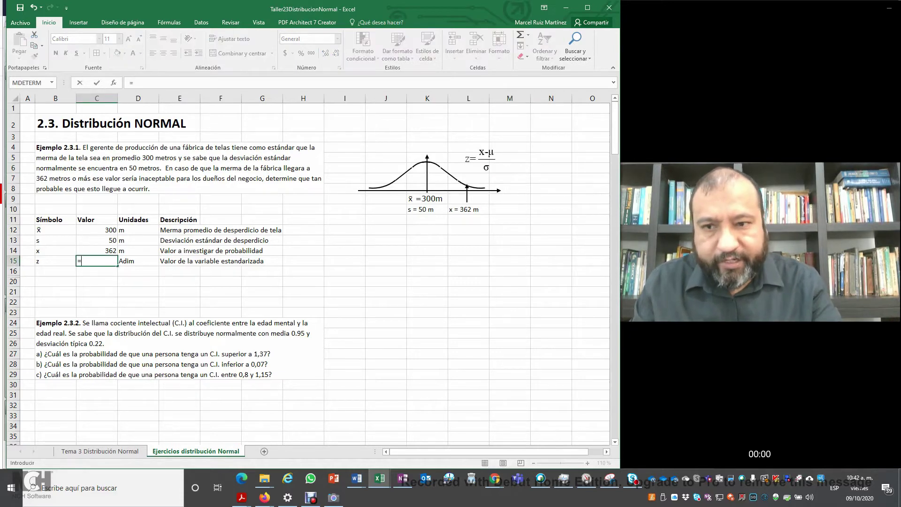
pyautogui.write('(')
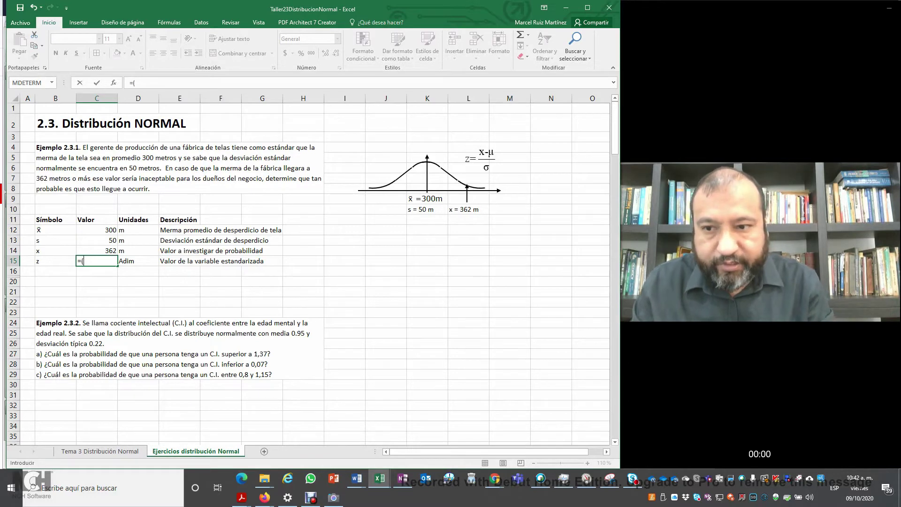
pyautogui.click(97, 251)
pyautogui.write('-')
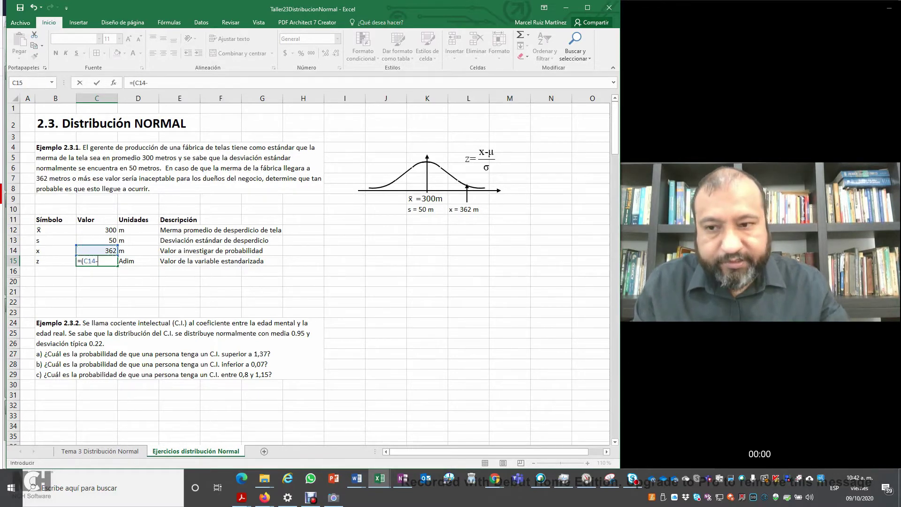
pyautogui.click(97, 230)
pyautogui.write(')')
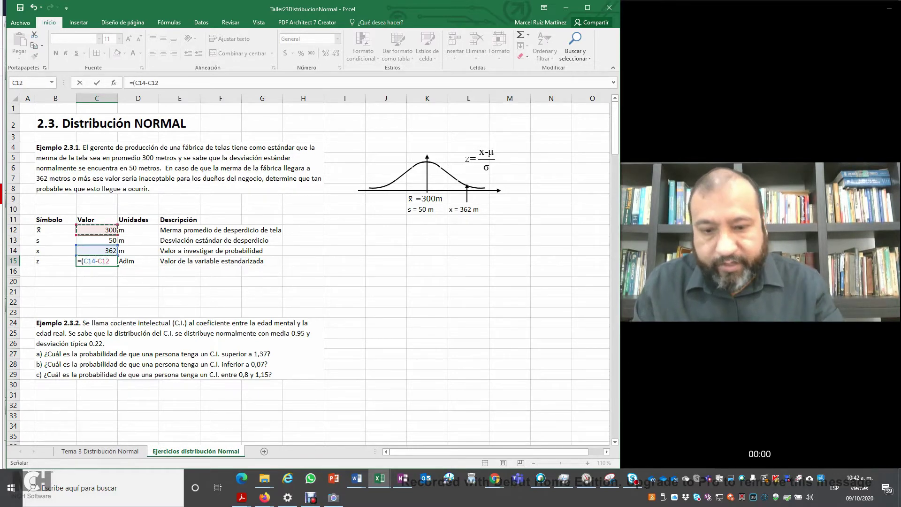
pyautogui.write('/')
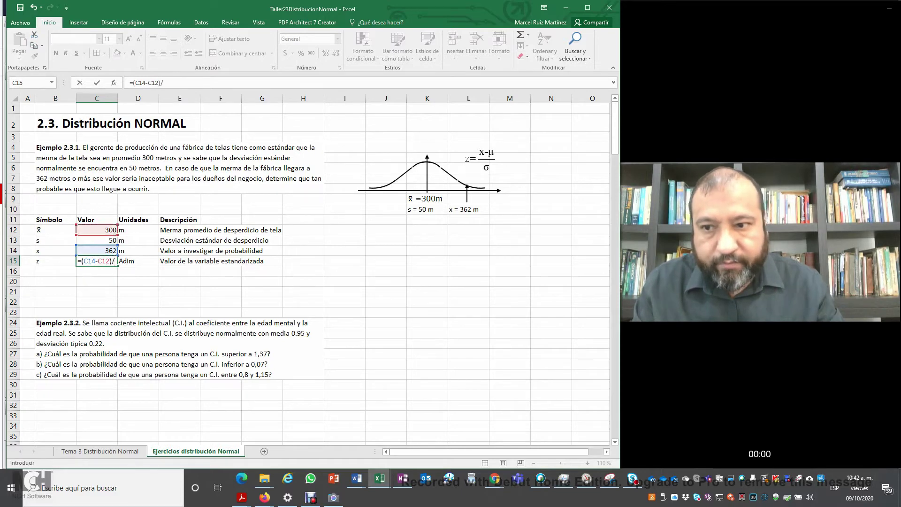
pyautogui.click(97, 240)
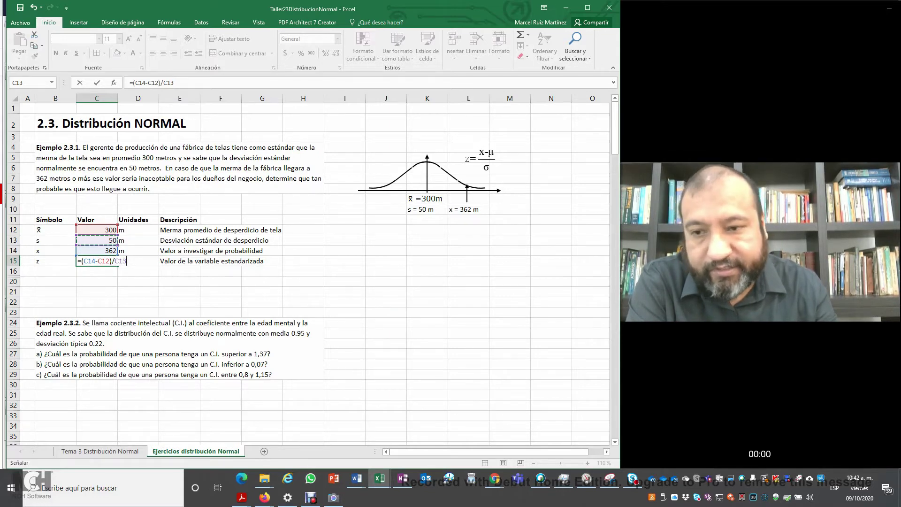
pyautogui.press('Return')
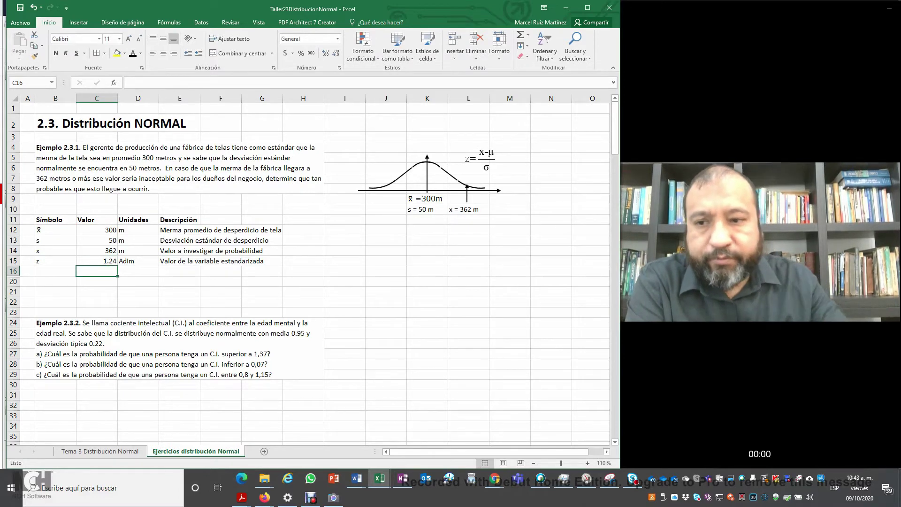
# Give L11 a dark font colour so 'z = 1.24' shows under the sketch
pyautogui.click(469, 219)
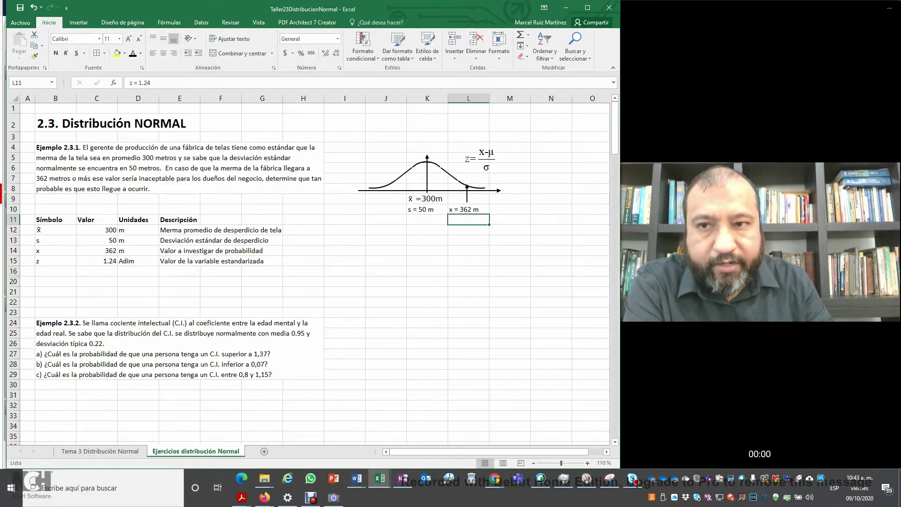
pyautogui.click(133, 53)
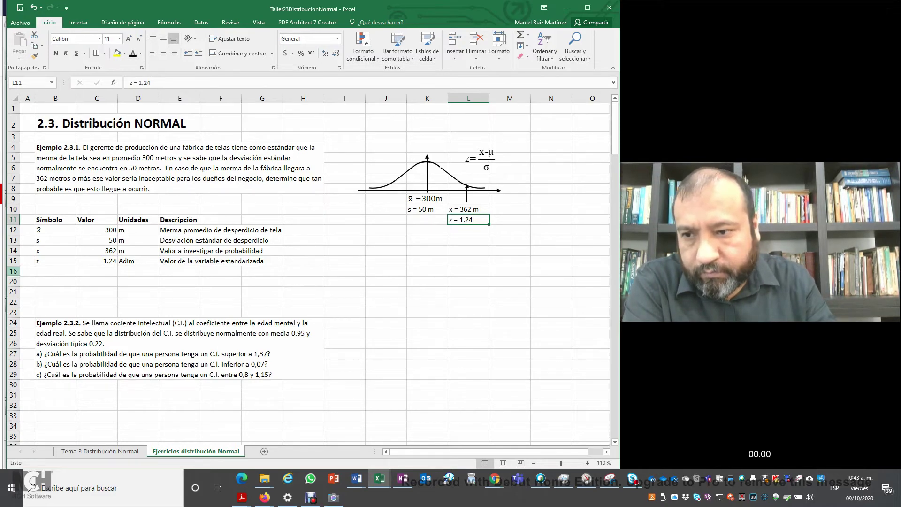
# Unhide rows 17–19 to show the RESPUESTA block
pyautogui.moveTo(13, 271); pyautogui.dragTo(13, 282)
pyautogui.rightClick(16, 282)
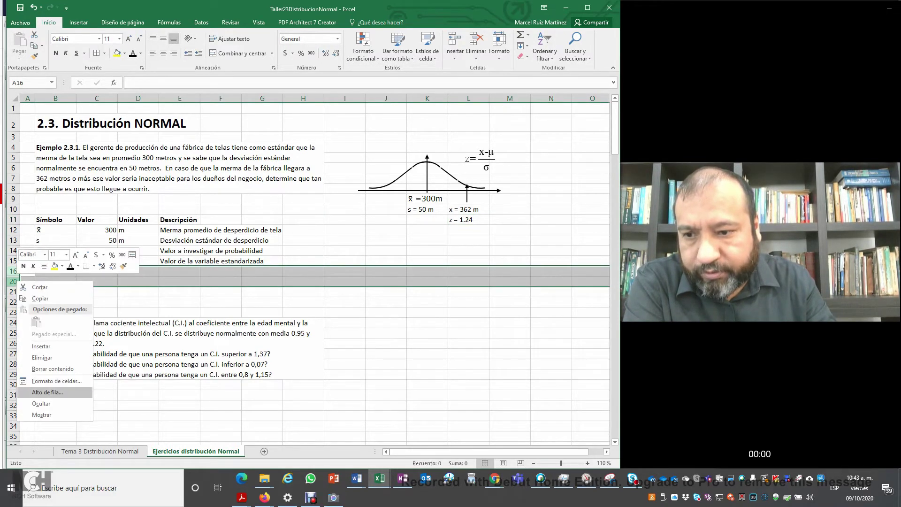
pyautogui.click(41, 414)
# Inspect the 0.1074877 probability formula in B19 and the percentage in E19
pyautogui.click(55, 304)
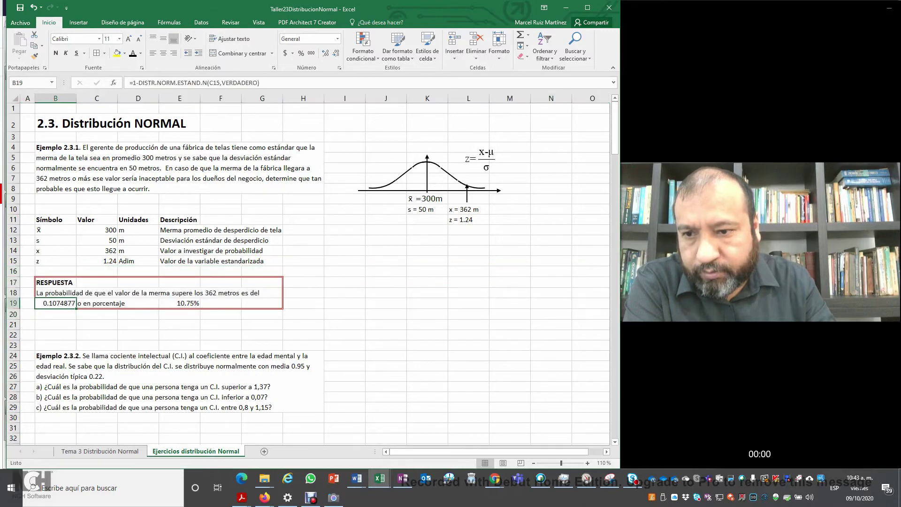
pyautogui.keyDown('ctrl'); pyautogui.click(180, 303); pyautogui.keyUp('ctrl')
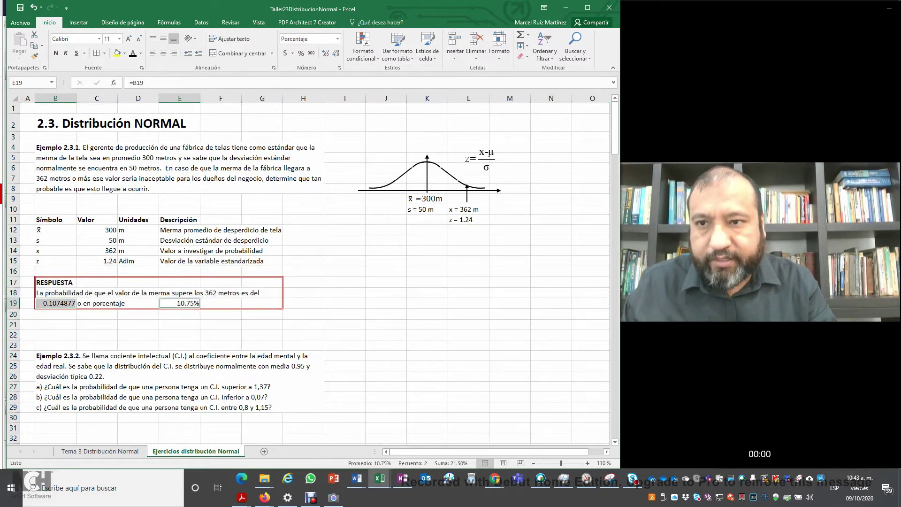
pyautogui.doubleClick(55, 303)
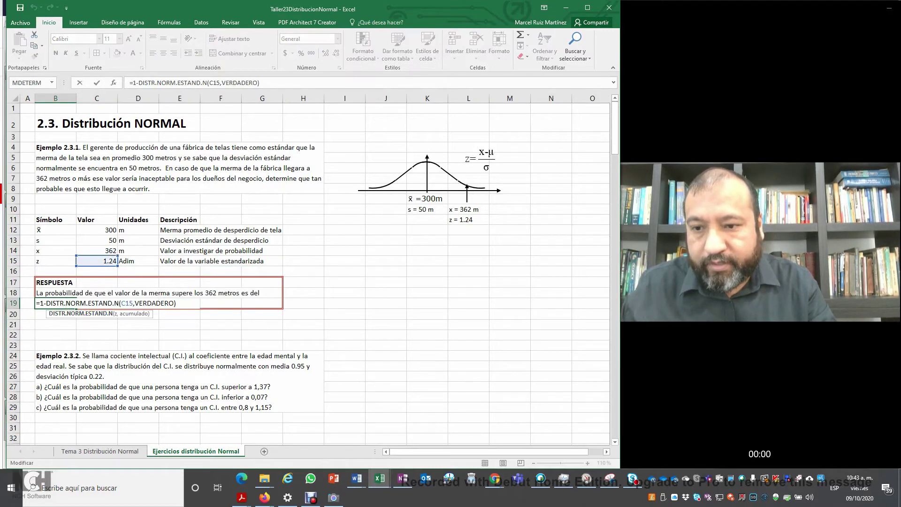
# Clear the probability in B19 and the percentage in E19, ending back on B19
pyautogui.press('Return')
pyautogui.press('Up')
pyautogui.press('Delete')
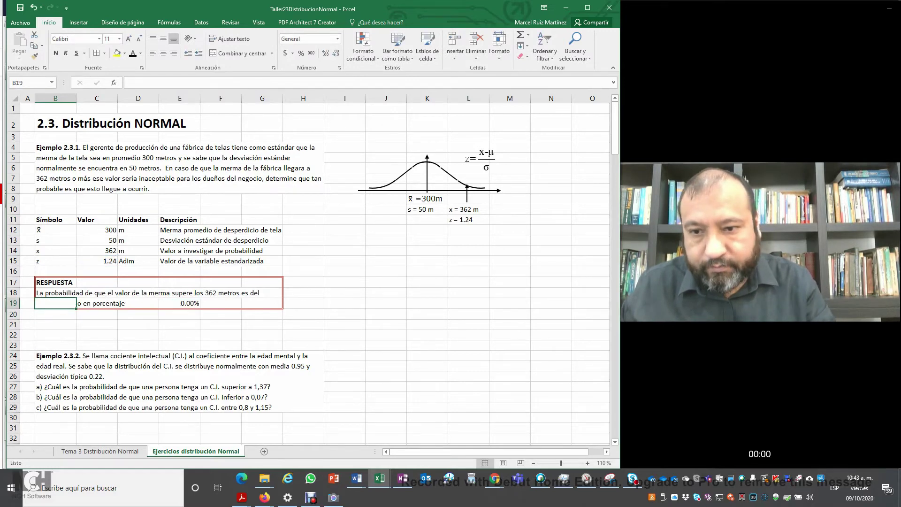
pyautogui.press('Right')
pyautogui.press('Right')
pyautogui.press('Delete')
pyautogui.press('Left')
pyautogui.press('Left')
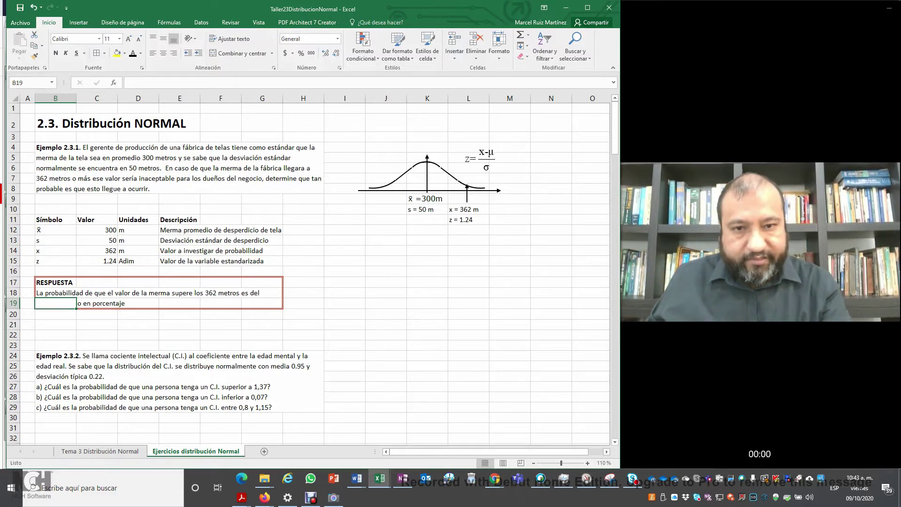
# Type '- infinito' into I9 as the left axis label
pyautogui.click(345, 199)
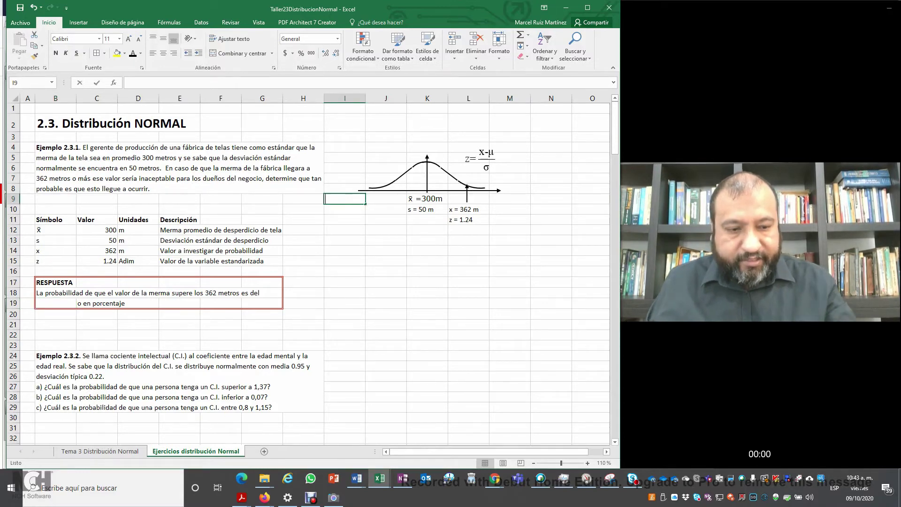
pyautogui.write('- i')
pyautogui.press('BackSpace')
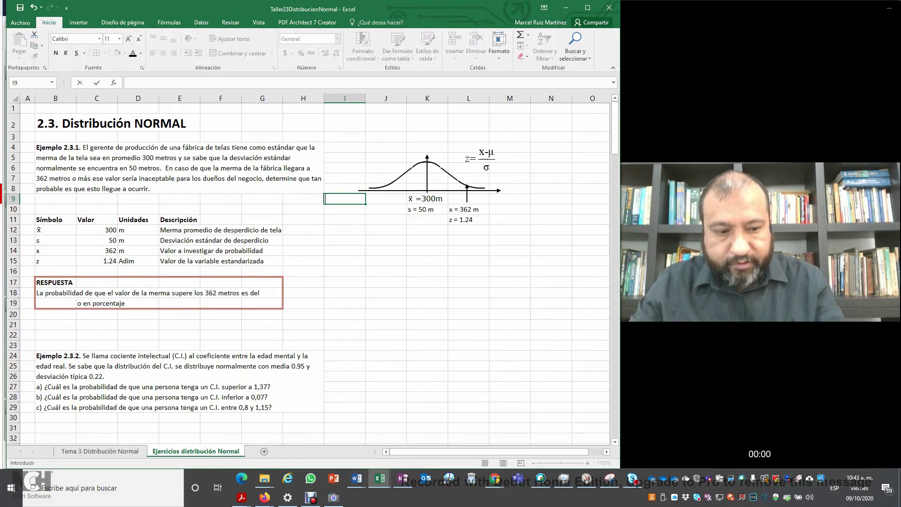
pyautogui.press('BackSpace')
pyautogui.write("'")
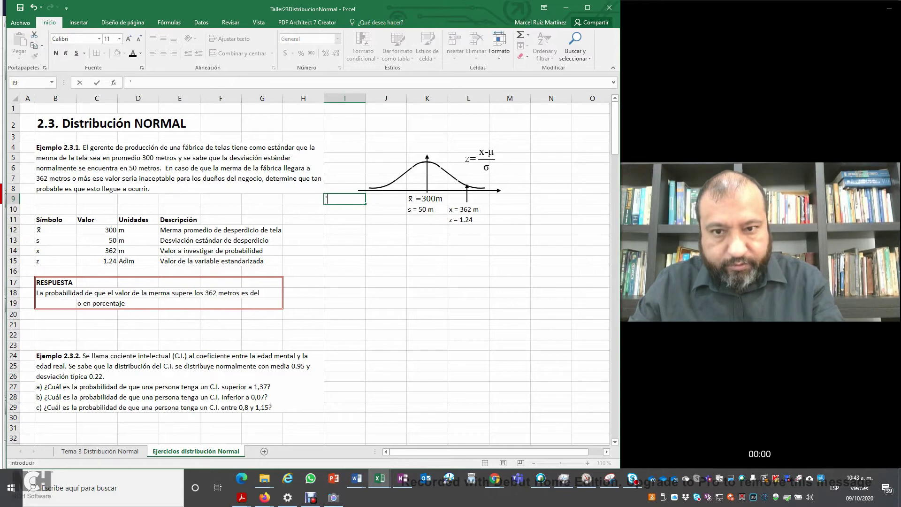
pyautogui.write('- infini')
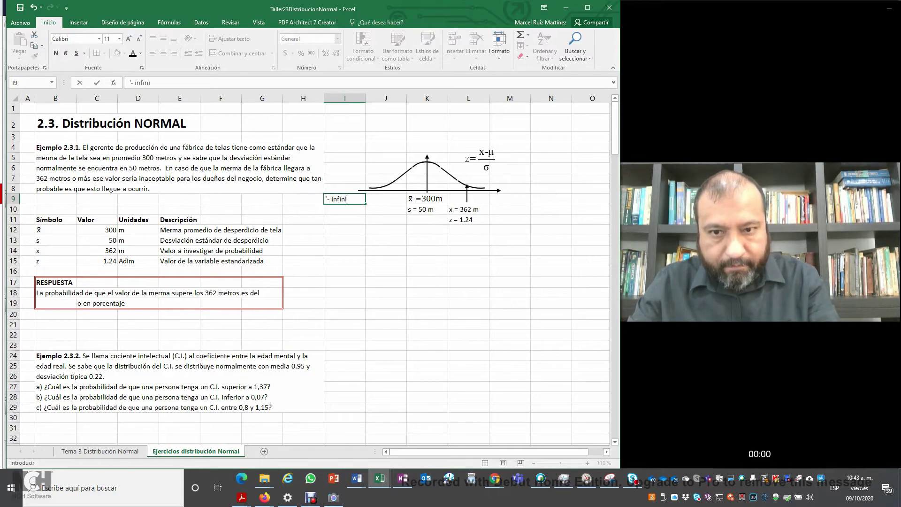
pyautogui.write('to')
pyautogui.press('Return')
# Review the diagram labels in K9, I9 and L11
pyautogui.click(427, 199)
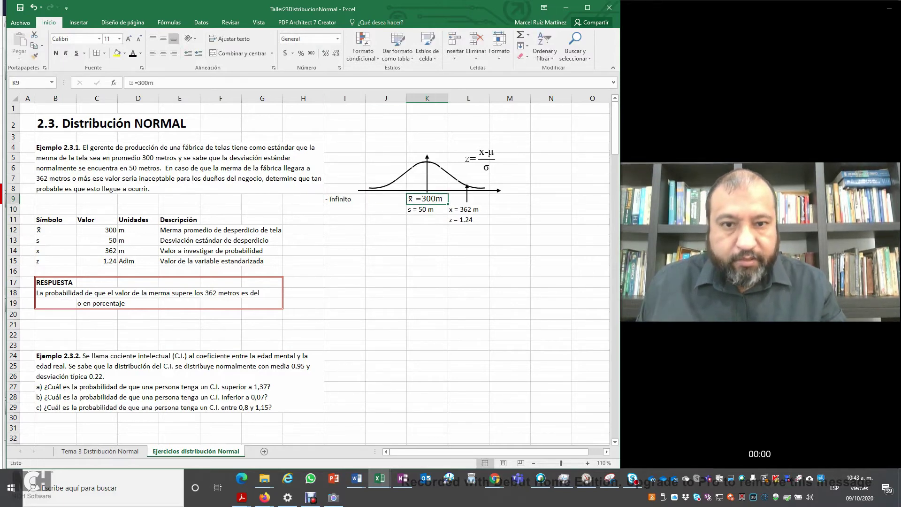
pyautogui.click(510, 199)
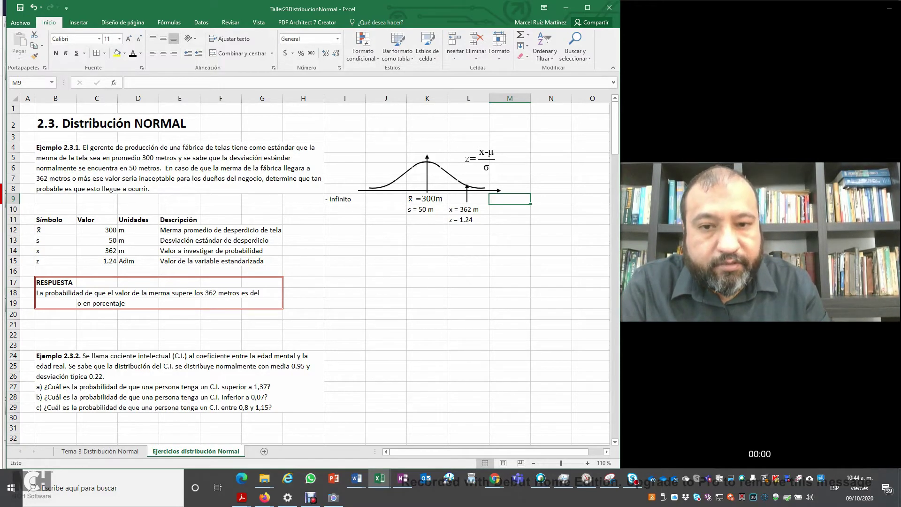
pyautogui.click(345, 199)
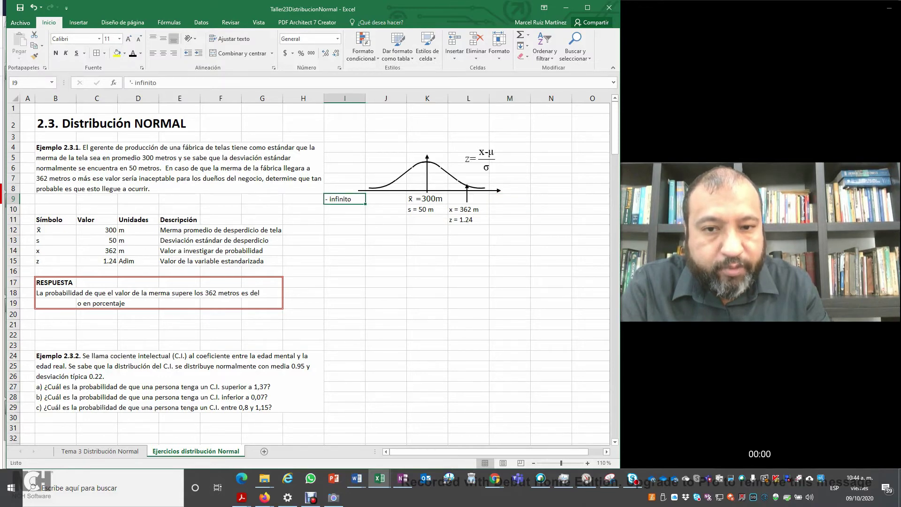
pyautogui.click(469, 219)
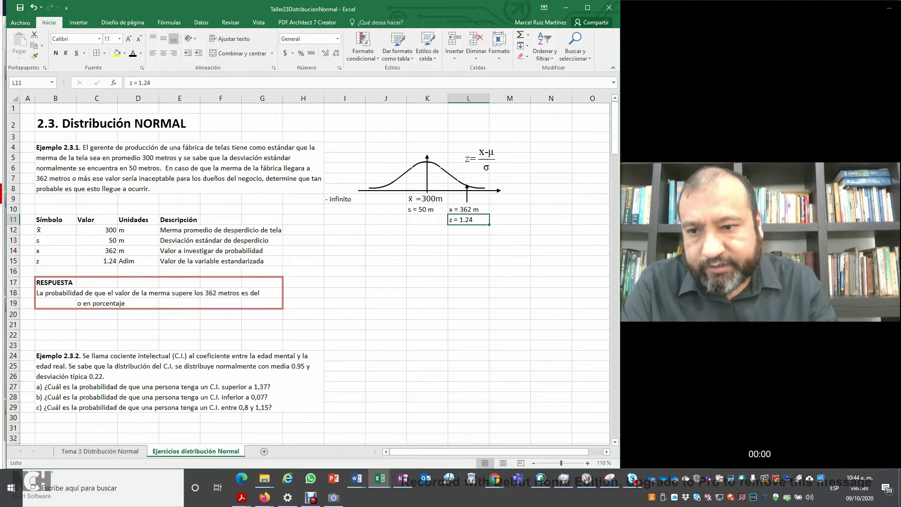
# Abandon the stray entry in C16 and move to the answer cell B19
pyautogui.click(96, 271)
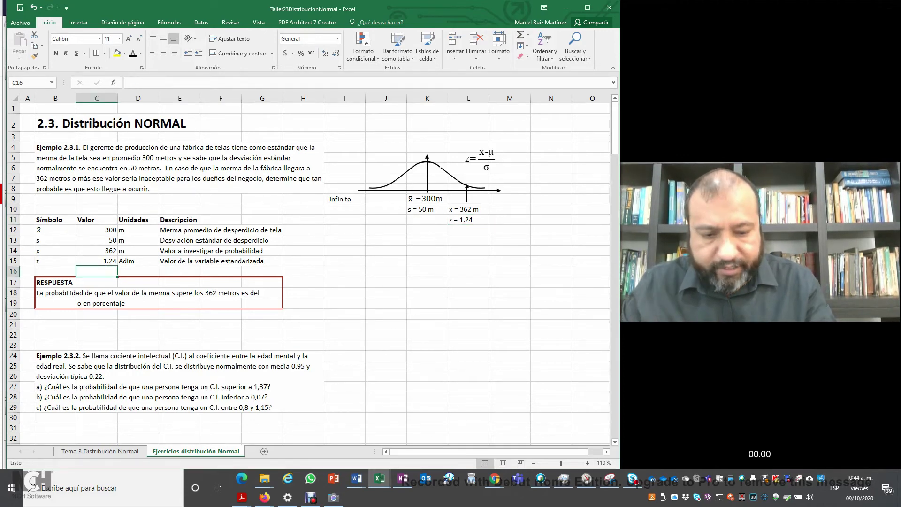
pyautogui.write('=')
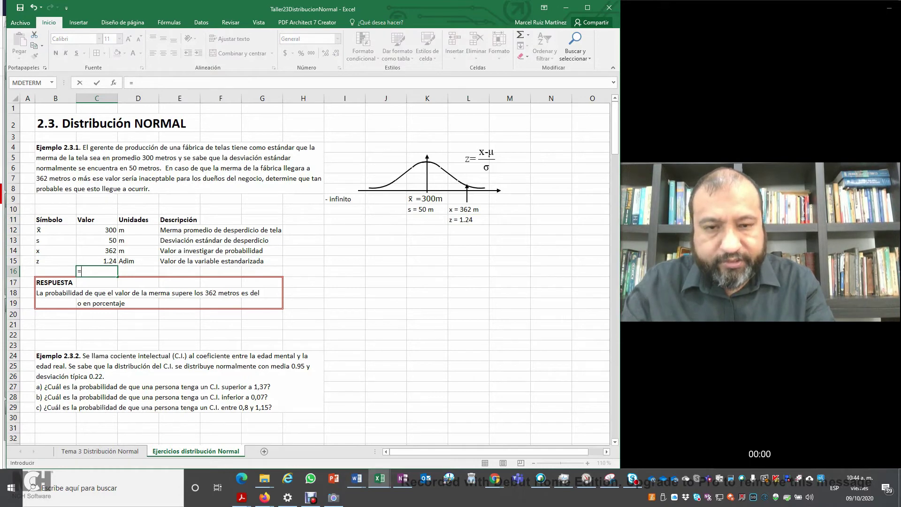
pyautogui.press('Escape')
pyautogui.press('Down')
pyautogui.press('Down')
pyautogui.press('Down')
pyautogui.press('Left')
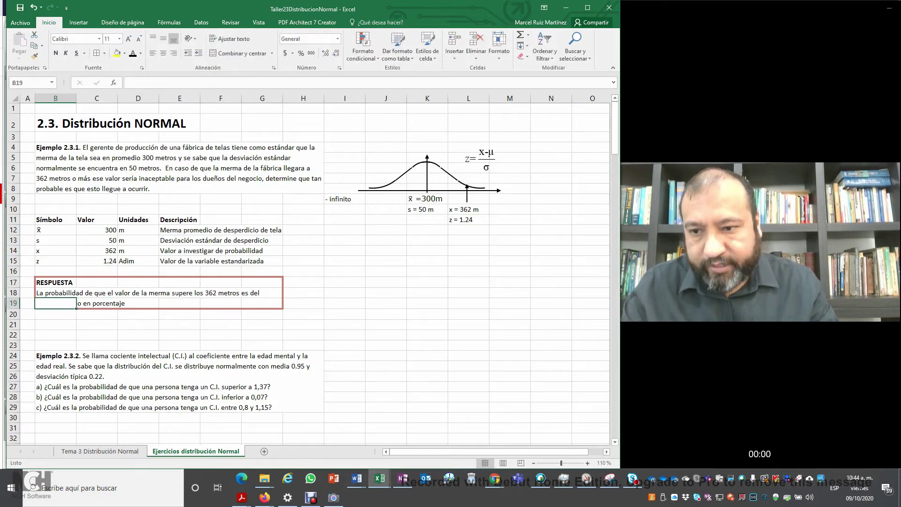
# Enter =DISTR.NORM.ESTAND.N(C15,VERDADERO) in B19, returning 0.8925123
pyautogui.write('=')
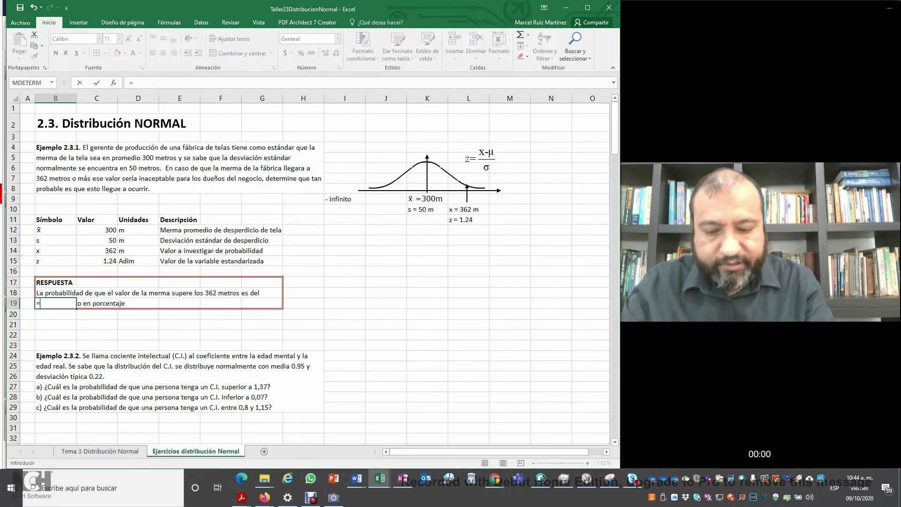
pyautogui.write('distri')
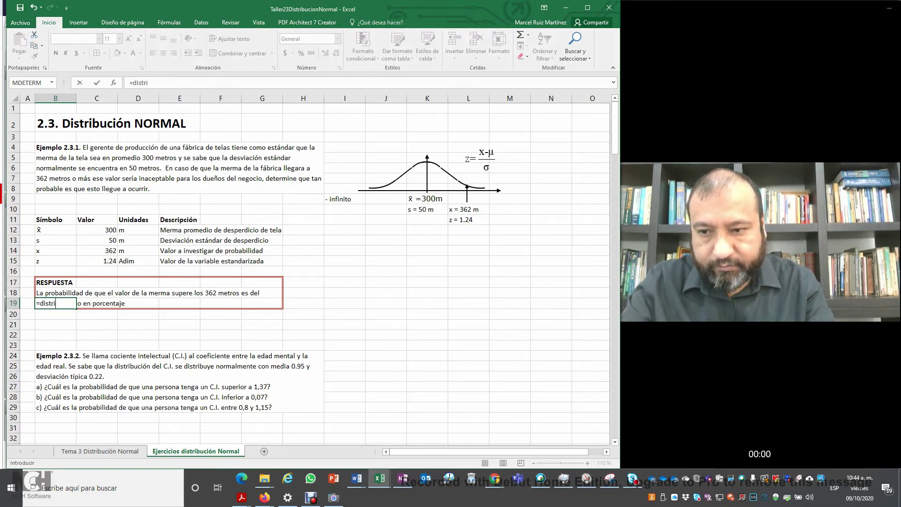
pyautogui.press('BackSpace')
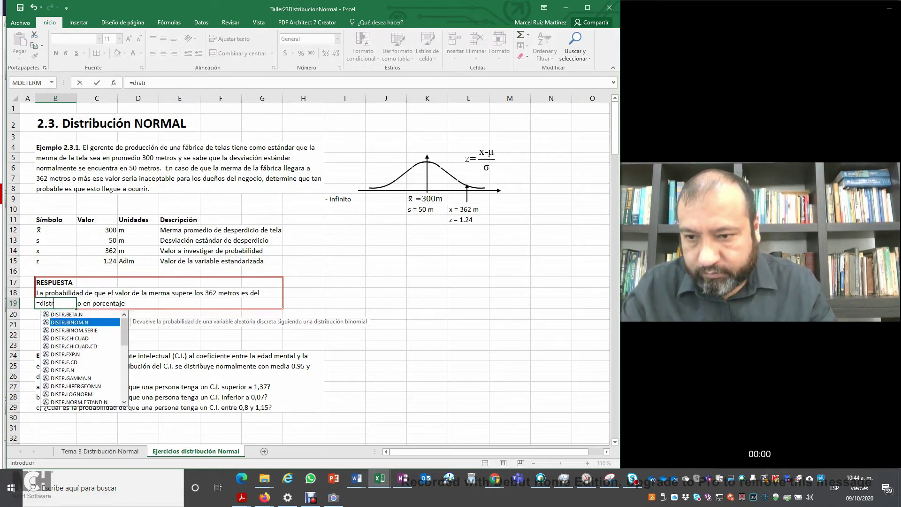
pyautogui.press('Down')
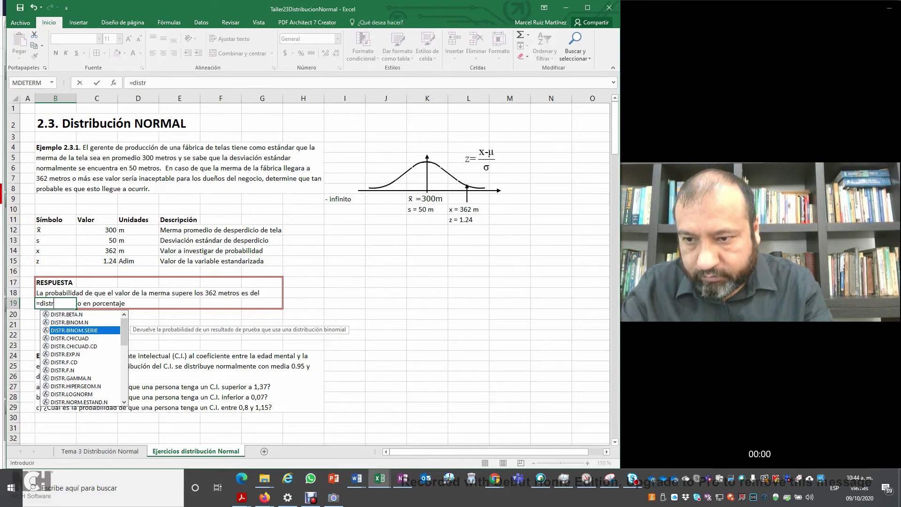
pyautogui.press('BackSpace')
pyautogui.press('BackSpace')
pyautogui.write('t')
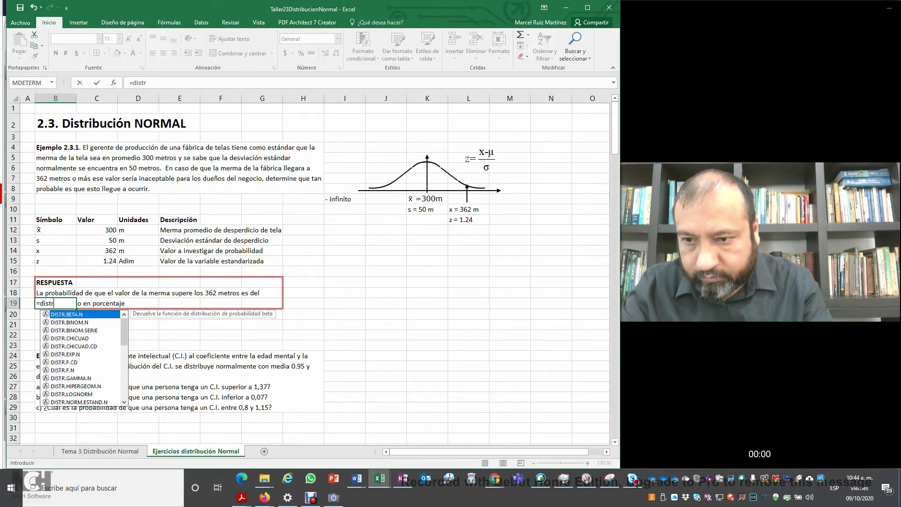
pyautogui.write('r')
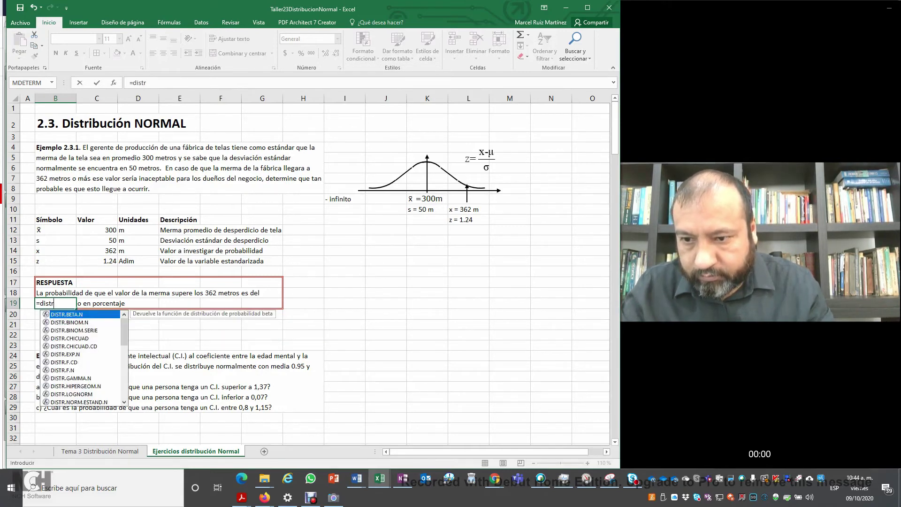
pyautogui.write('.n')
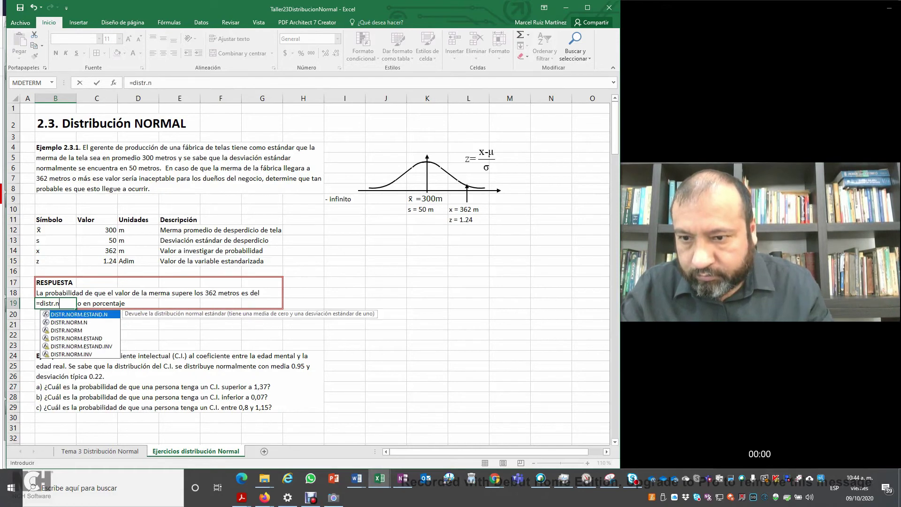
pyautogui.press('Tab')
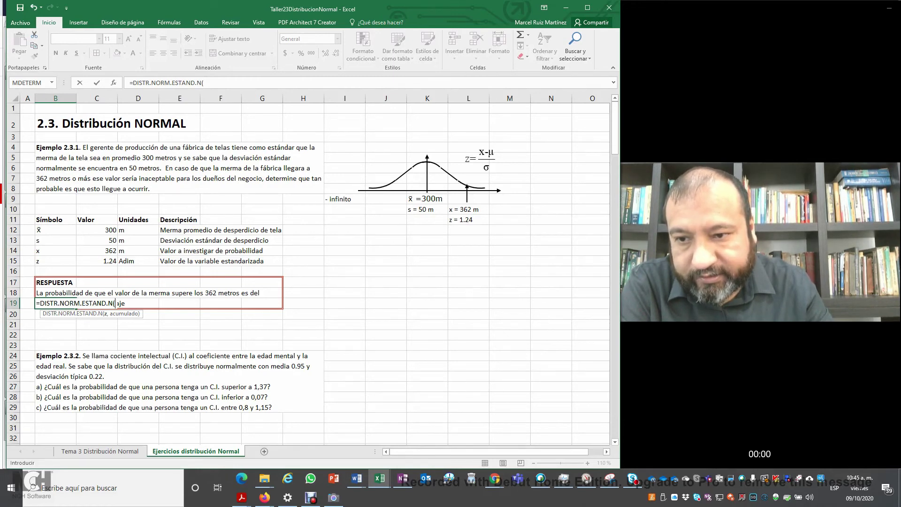
pyautogui.click(79, 261)
pyautogui.write(',VERDADERO')
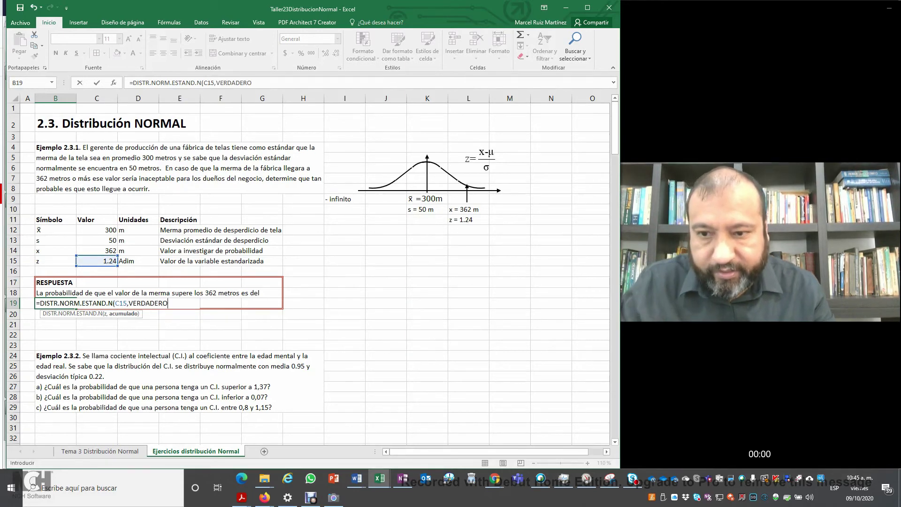
pyautogui.press('Tab')
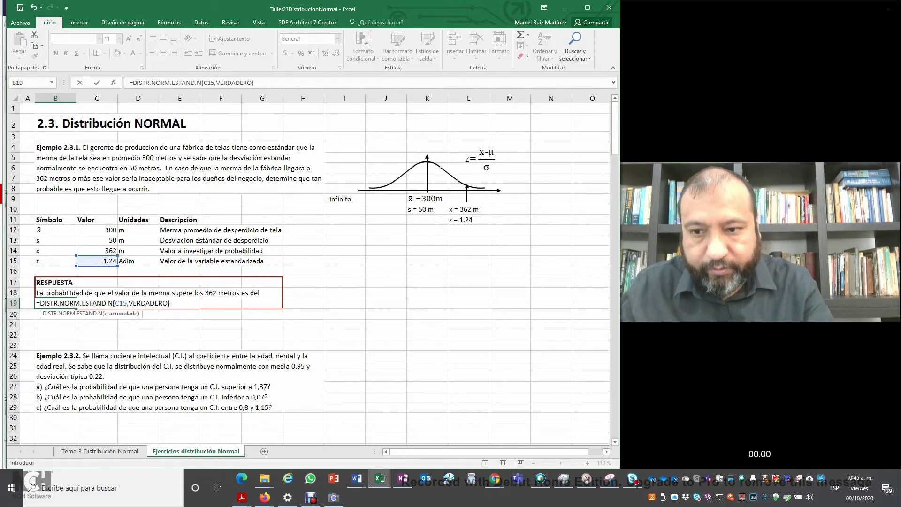
pyautogui.write(')')
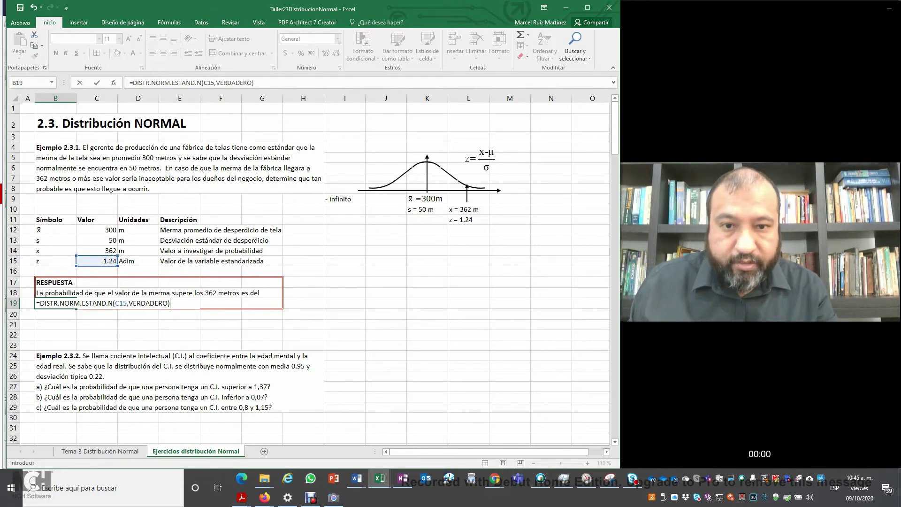
pyautogui.press('Return')
pyautogui.click(55, 303)
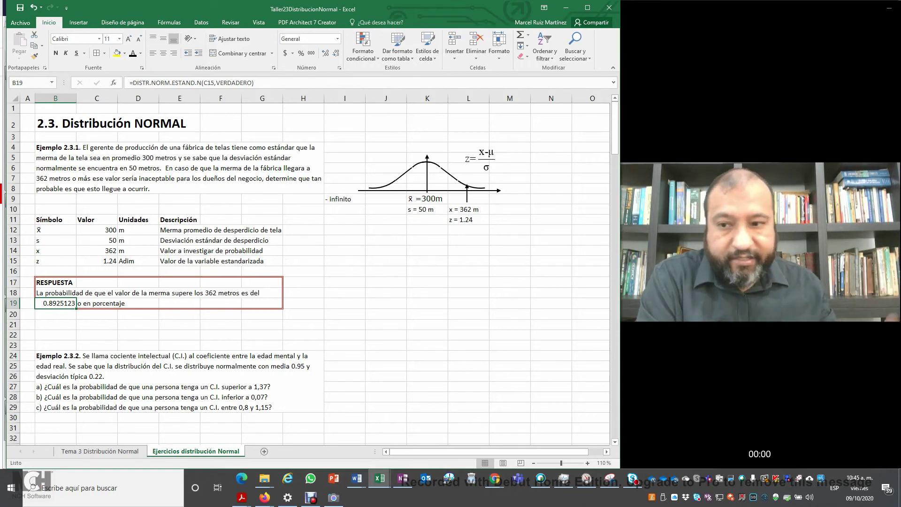
# Change B19 to =1-DISTR.NORM.ESTAND.N(C15,VERDADERO) so it shows 0.1074877
pyautogui.press('F2')
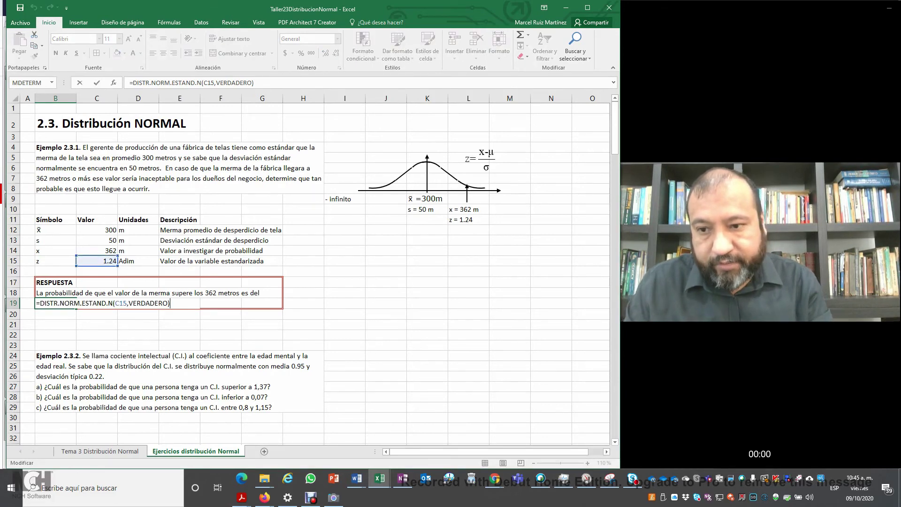
pyautogui.click(40, 304)
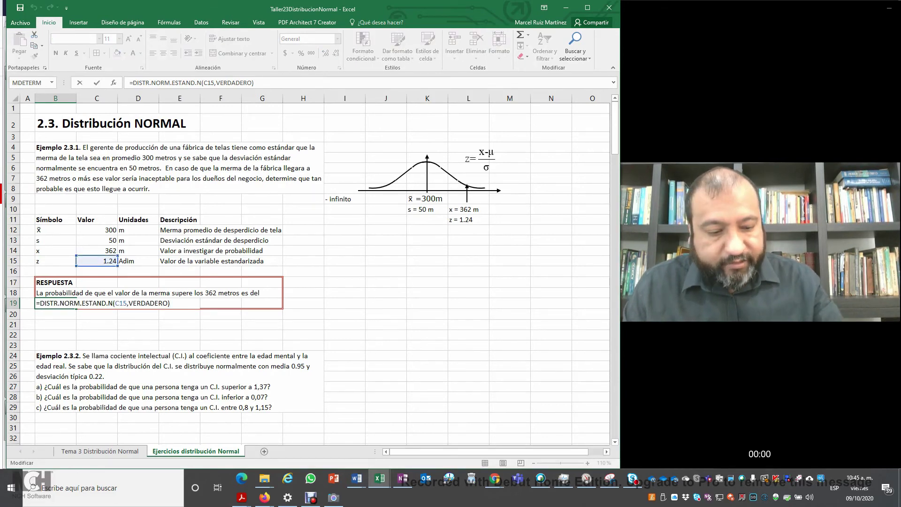
pyautogui.write('1-')
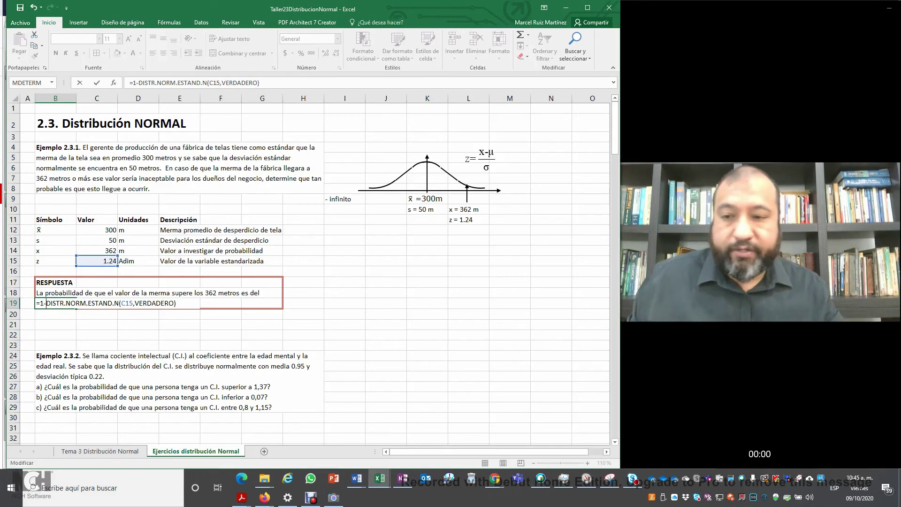
pyautogui.hotkey('ctrl', 'Return')
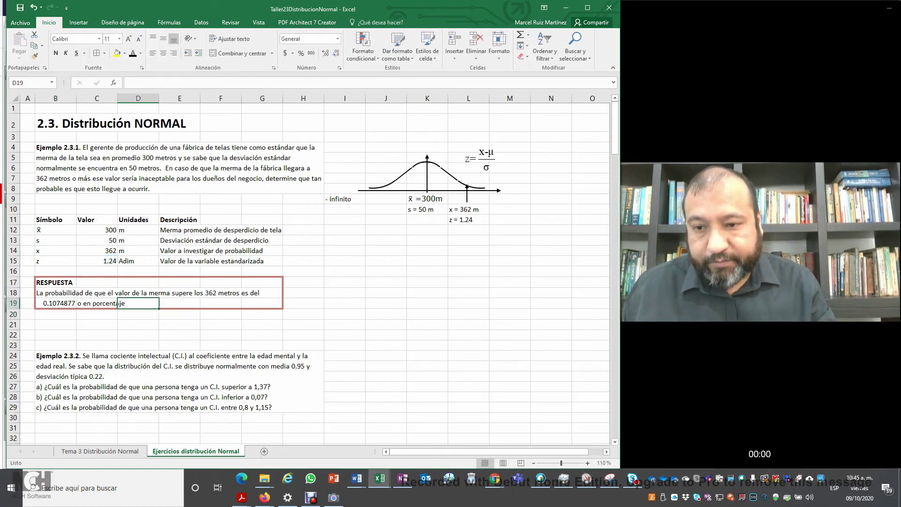
pyautogui.click(180, 303)
# Enter =B19 in E19 so the probability displays as 10.75%
pyautogui.write('=')
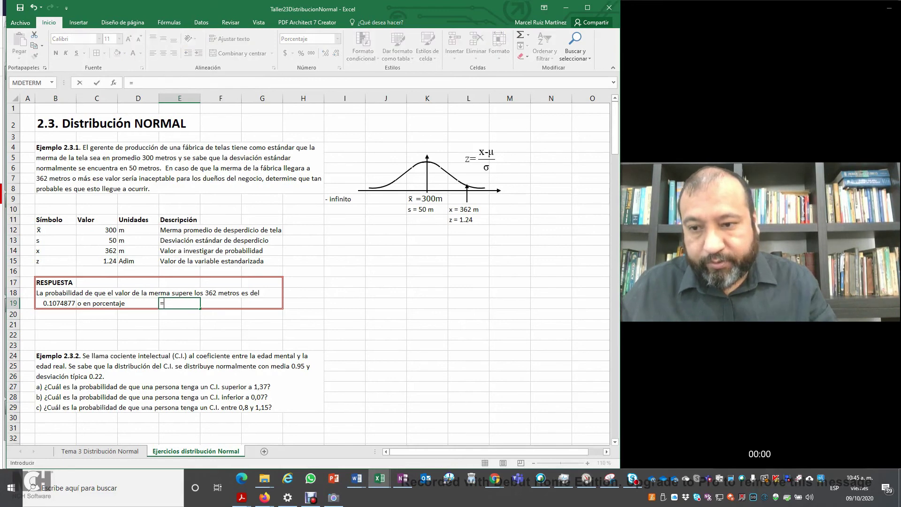
pyautogui.press('Left')
pyautogui.press('Left')
pyautogui.press('Left')
pyautogui.hotkey('ctrl', 'Return')
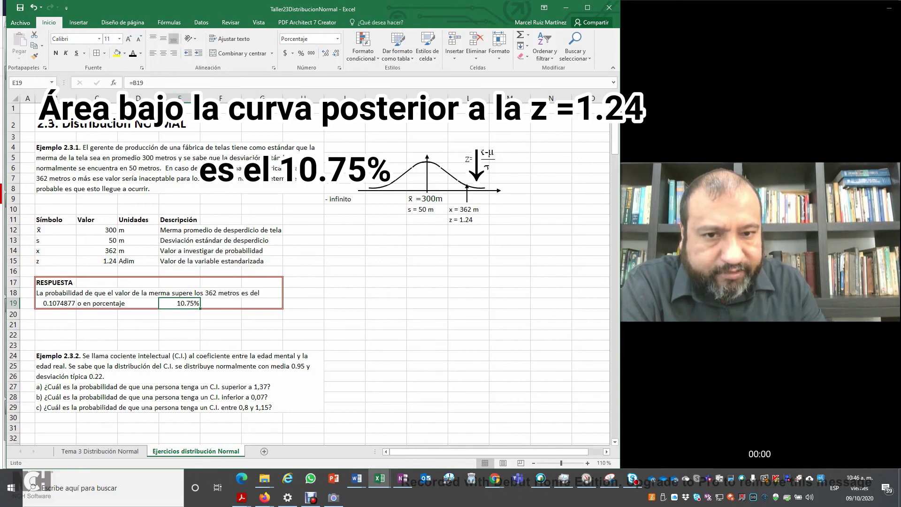
pyautogui.click(469, 199)
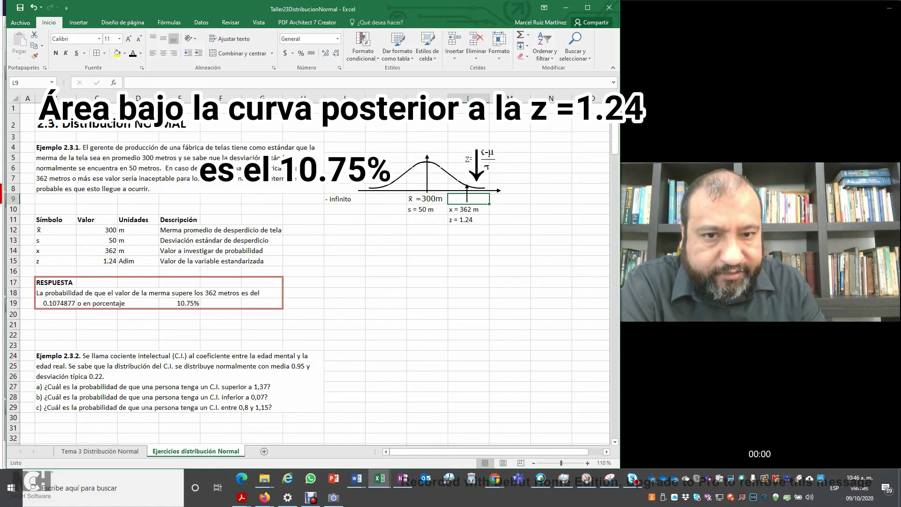
pyautogui.moveTo(469, 199)
pyautogui.mouseDown()
pyautogui.moveTo(469, 179)
pyautogui.moveTo(510, 199)
pyautogui.mouseUp()
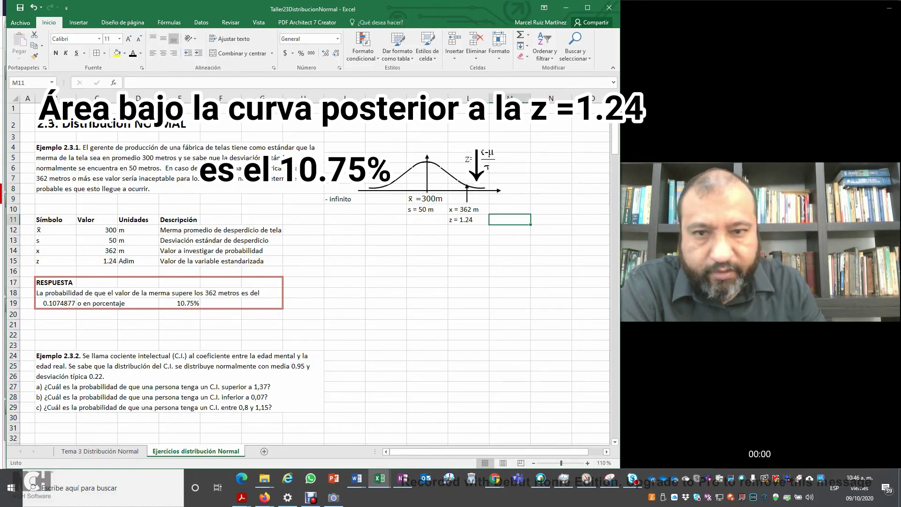
pyautogui.click(262, 314)
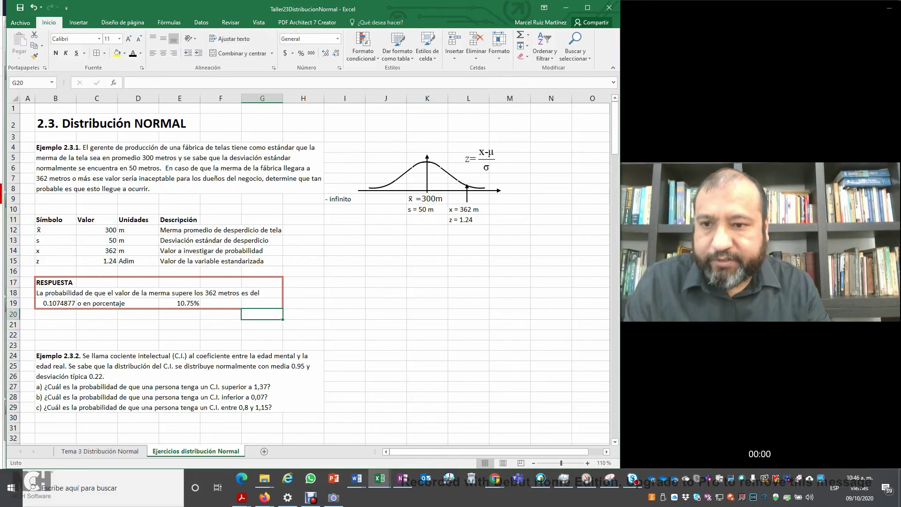